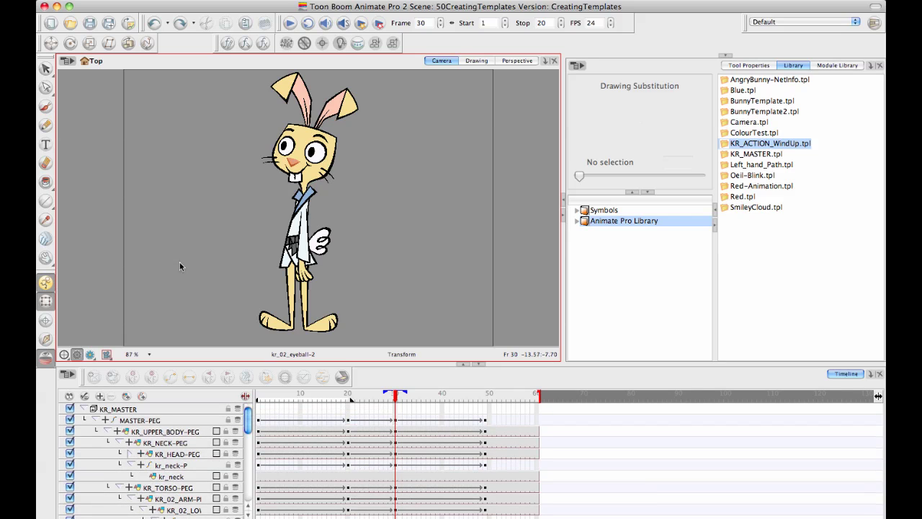
Select the bunny's right eyeball, widen the layer column, and move to frame 29.
{"action": "left_click", "coordinate": [316, 153]}
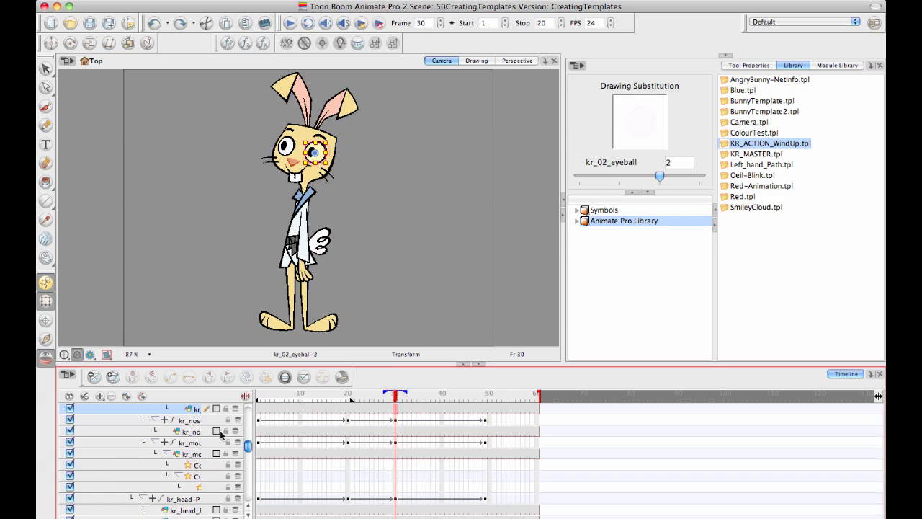
{"action": "left_click_drag", "start_coordinate": [253, 419], "coordinate": [302, 430]}
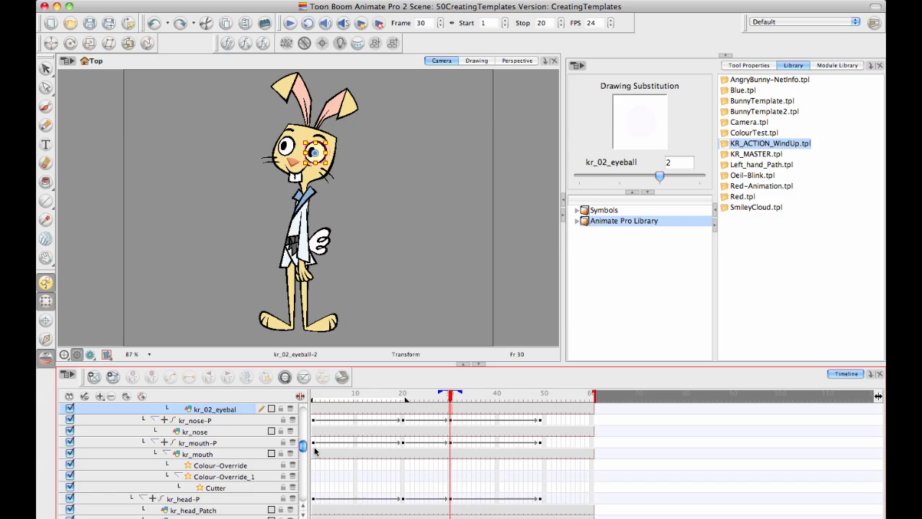
{"action": "scroll", "coordinate": [304, 444], "scroll_direction": "up", "scroll_amount": 1}
{"action": "scroll", "coordinate": [304, 445], "scroll_direction": "up", "scroll_amount": 3}
{"action": "mouse_move", "coordinate": [438, 394]}
{"action": "left_mouse_down"}
{"action": "mouse_move", "coordinate": [456, 401]}
{"action": "mouse_move", "coordinate": [445, 395]}
{"action": "left_mouse_up"}
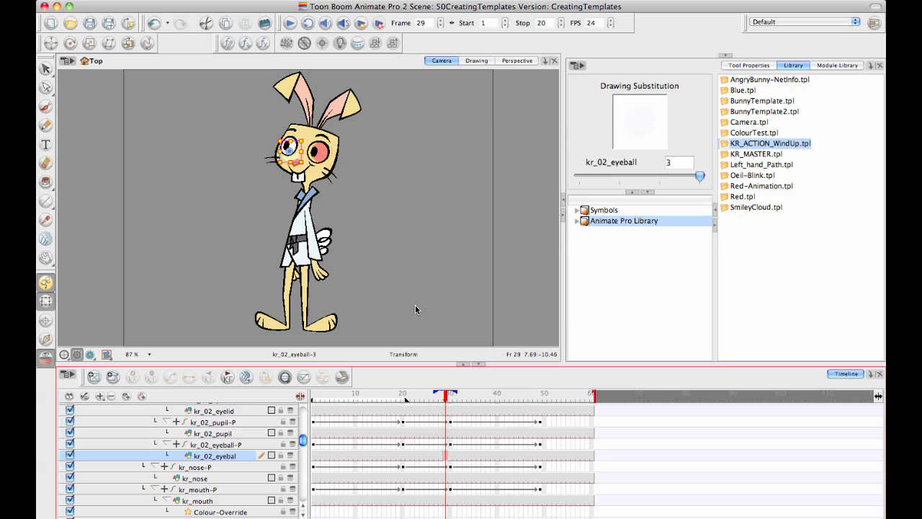
Compare eyeball drawings 1 and 2, keep drawing 2, and zoom in on the eye.
{"action": "key", "text": "bracketleft"}
{"action": "key", "text": "bracketright"}
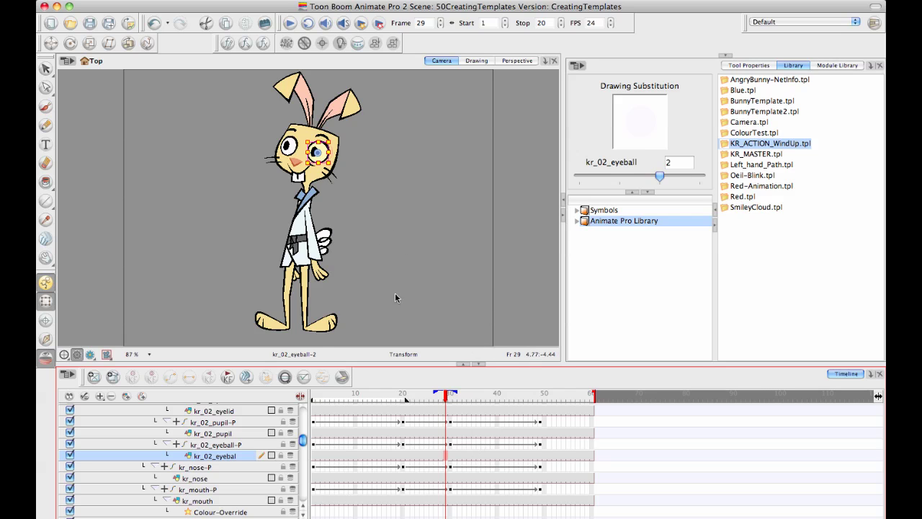
{"action": "scroll", "coordinate": [353, 189], "scroll_direction": "up", "scroll_amount": 3}
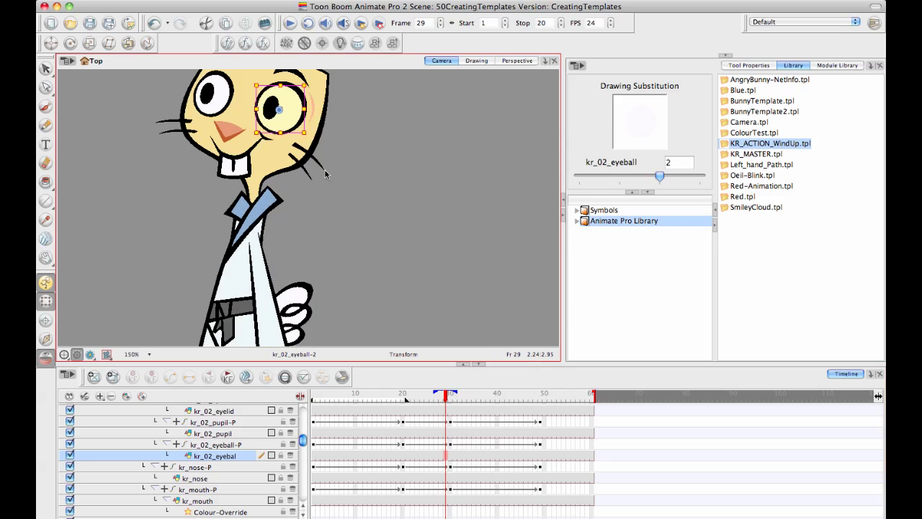
{"action": "scroll", "coordinate": [325, 170], "scroll_direction": "up", "scroll_amount": 3}
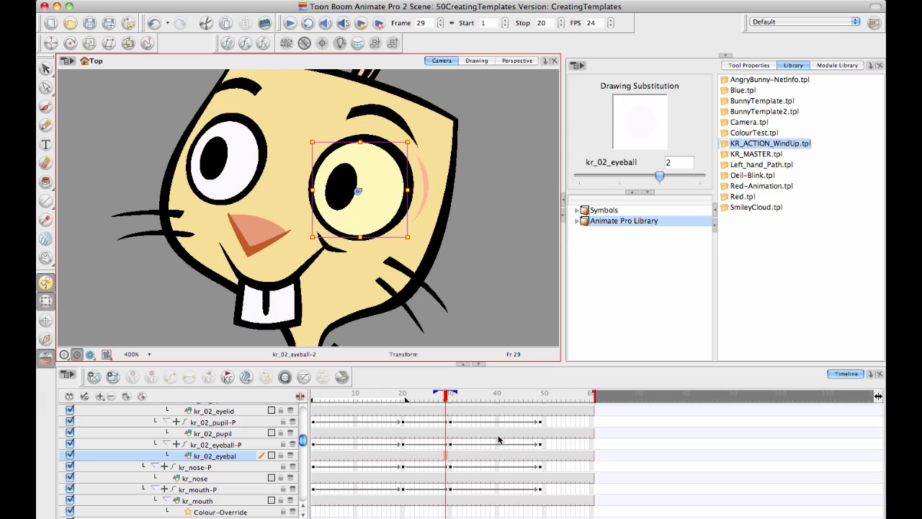
Switch to the Drawing view with the grid enabled and zoom in on the eye.
{"action": "left_click", "coordinate": [476, 60]}
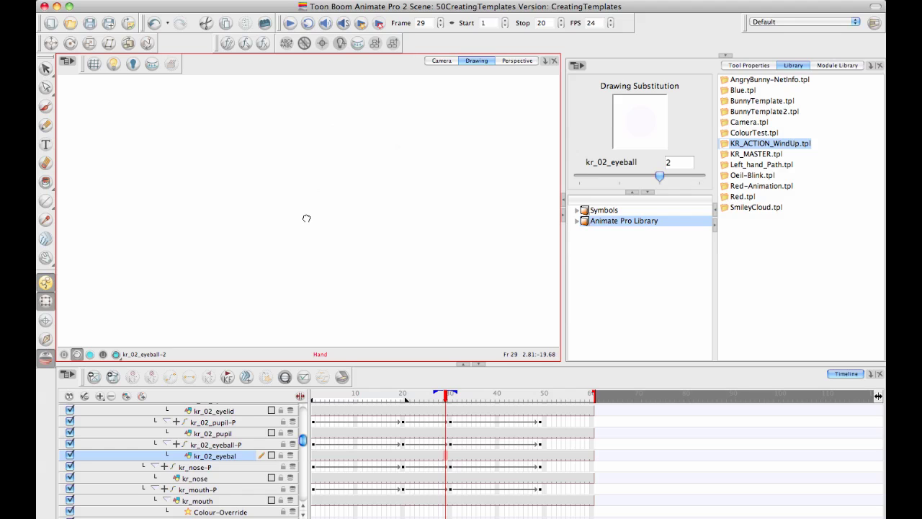
{"action": "left_click", "coordinate": [93, 63]}
{"action": "scroll", "coordinate": [322, 241], "scroll_direction": "up", "scroll_amount": 10}
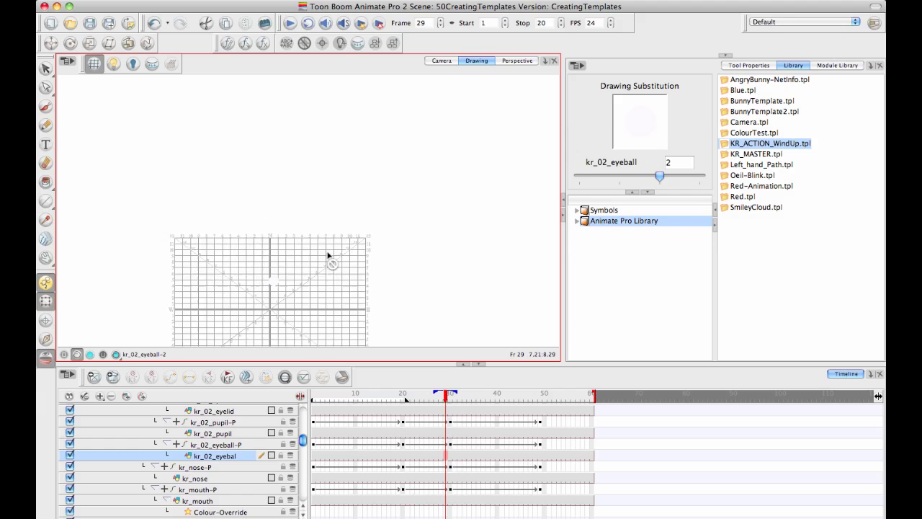
{"action": "scroll", "coordinate": [345, 233], "scroll_direction": "up", "scroll_amount": 10}
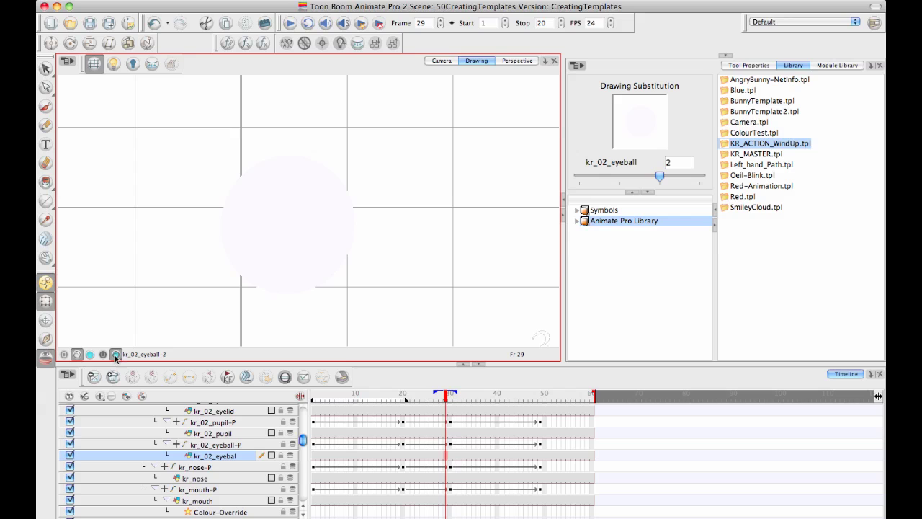
{"action": "left_click", "coordinate": [76, 353]}
{"action": "scroll", "coordinate": [302, 440], "scroll_direction": "up", "scroll_amount": 3}
Flip through the kr_02_eyelid, kr_02_pupil and kr_02_eyeball drawings, ending on the eyelid.
{"action": "left_click", "coordinate": [447, 442]}
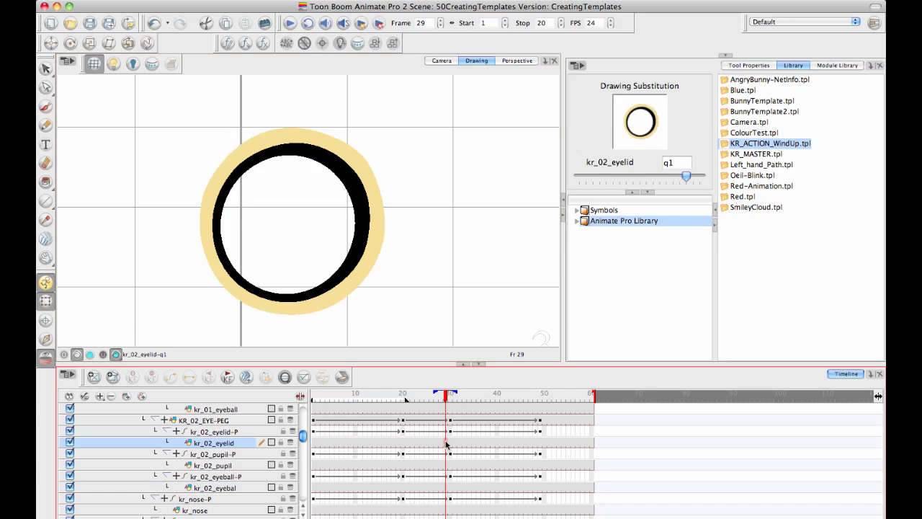
{"action": "left_click", "coordinate": [447, 466]}
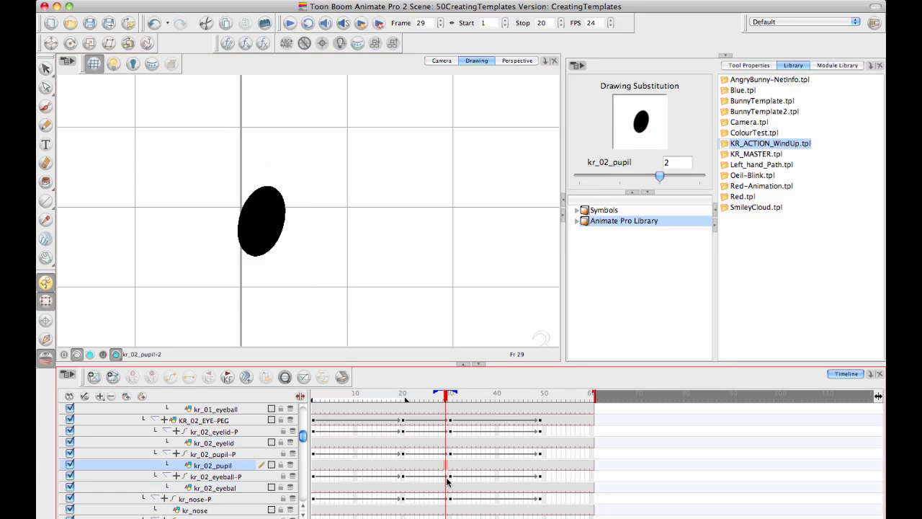
{"action": "left_click", "coordinate": [446, 442]}
{"action": "left_click", "coordinate": [447, 467]}
{"action": "left_click", "coordinate": [446, 489]}
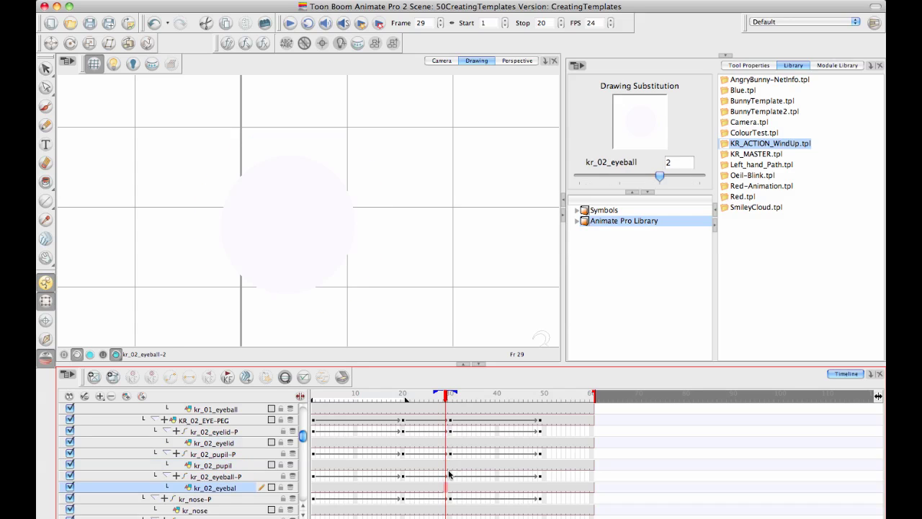
{"action": "left_click", "coordinate": [446, 443]}
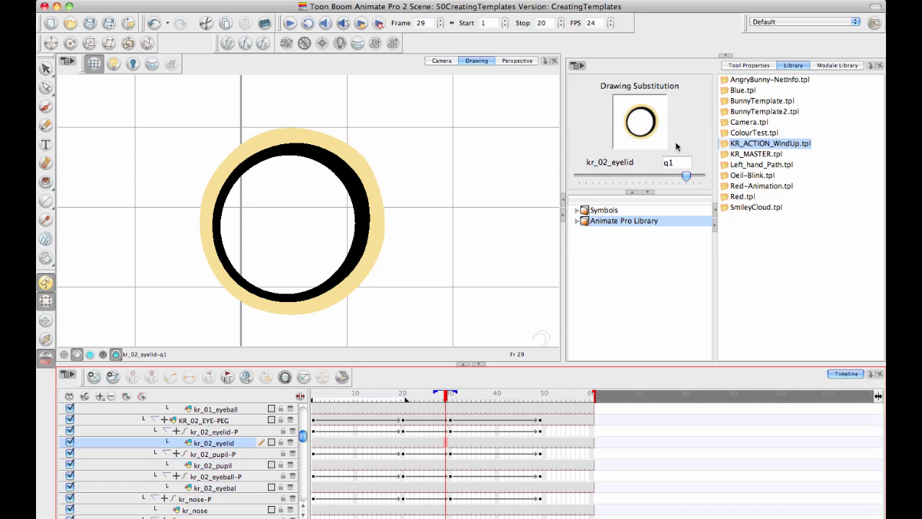
{"action": "mouse_move", "coordinate": [687, 177]}
{"action": "left_mouse_down"}
{"action": "mouse_move", "coordinate": [701, 177]}
{"action": "mouse_move", "coordinate": [686, 175]}
{"action": "left_mouse_up"}
{"action": "left_click", "coordinate": [410, 1]}
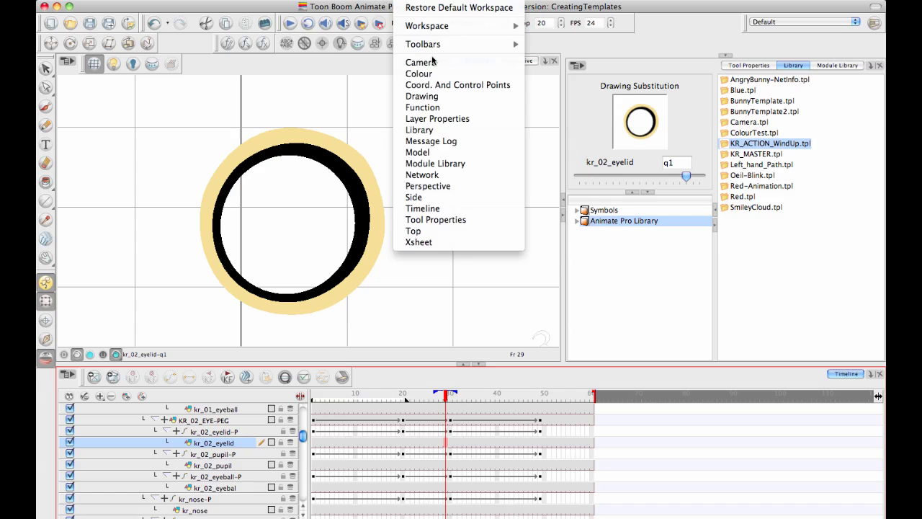
{"action": "mouse_move", "coordinate": [436, 44]}
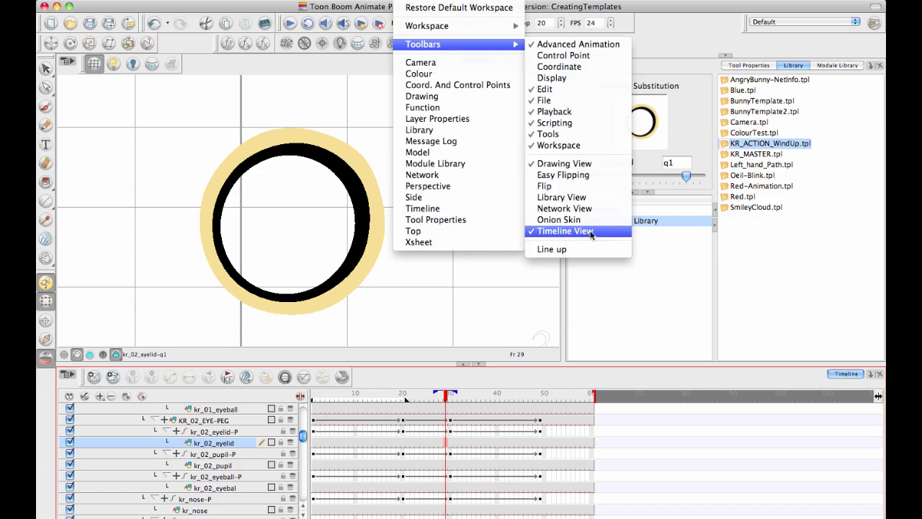
{"action": "left_click", "coordinate": [644, 317]}
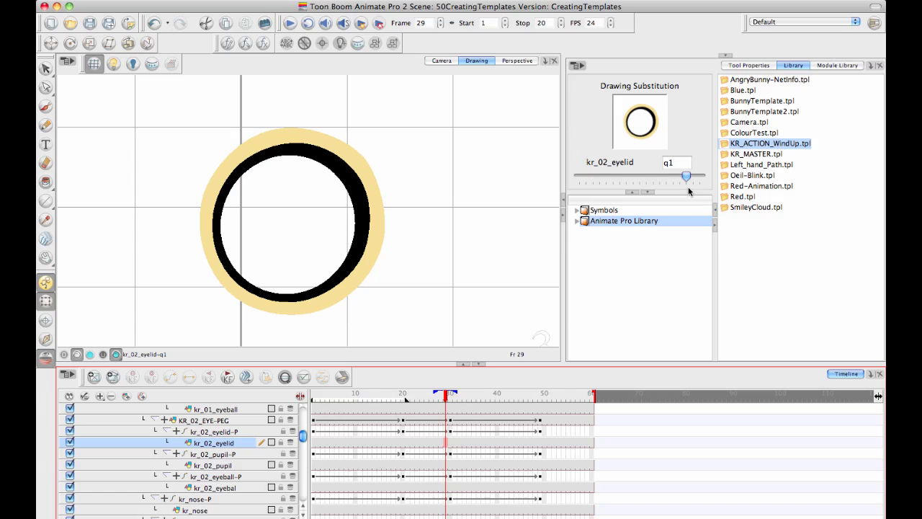
Substitute kr_02_eyelid to q2 at frame 29, q3 at 30, q2 at 32 and q1 at 33.
{"action": "left_click_drag", "start_coordinate": [687, 174], "coordinate": [693, 175]}
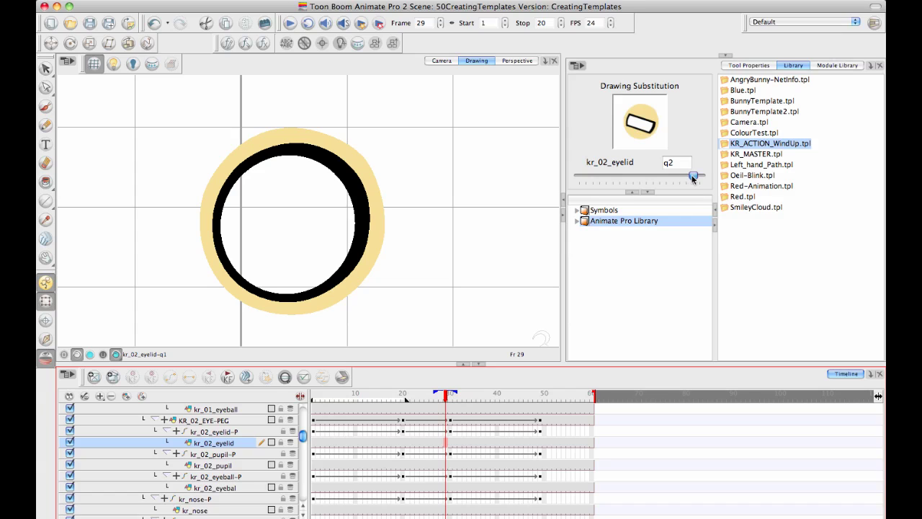
{"action": "left_click", "coordinate": [449, 396]}
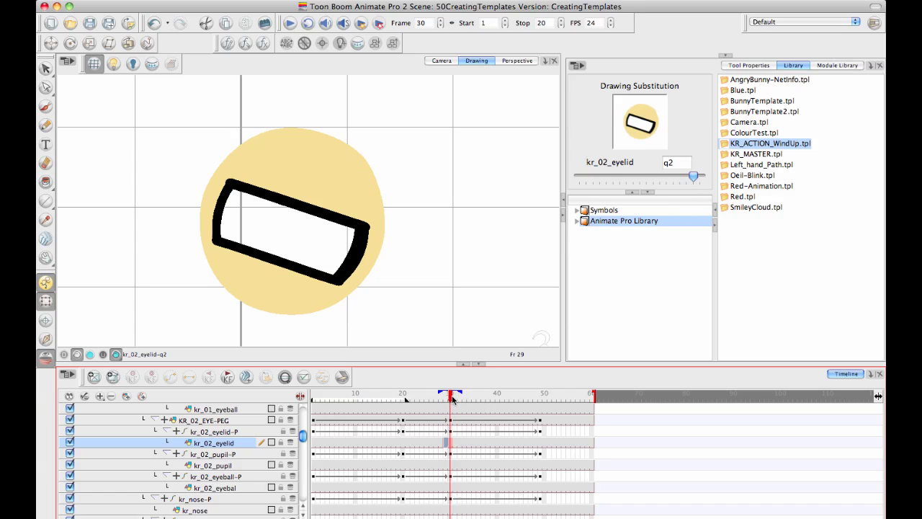
{"action": "left_click_drag", "start_coordinate": [694, 175], "coordinate": [699, 176]}
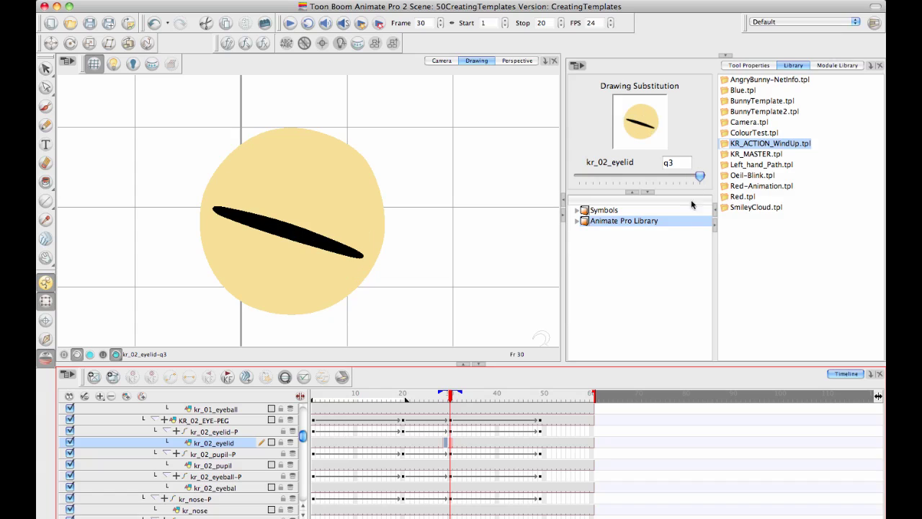
{"action": "mouse_move", "coordinate": [451, 397]}
{"action": "left_mouse_down"}
{"action": "mouse_move", "coordinate": [481, 400]}
{"action": "mouse_move", "coordinate": [462, 402]}
{"action": "left_mouse_up"}
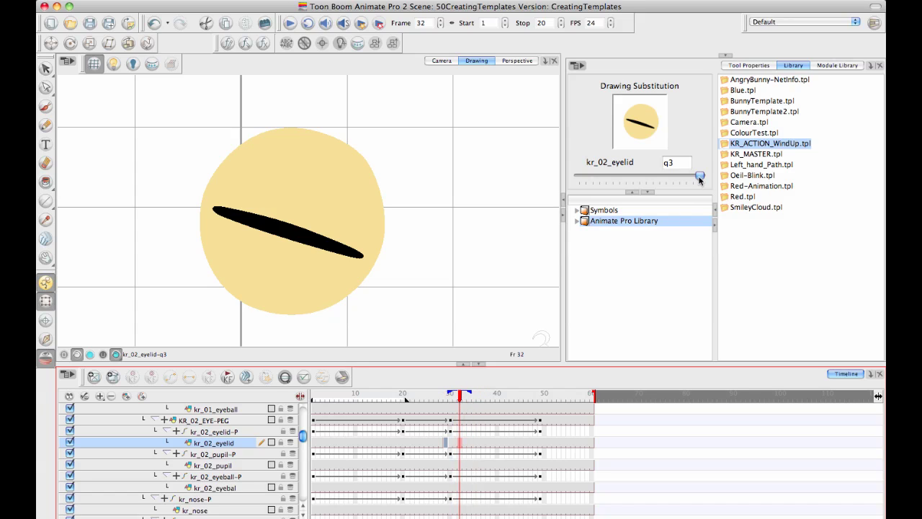
{"action": "left_click_drag", "start_coordinate": [699, 180], "coordinate": [693, 180]}
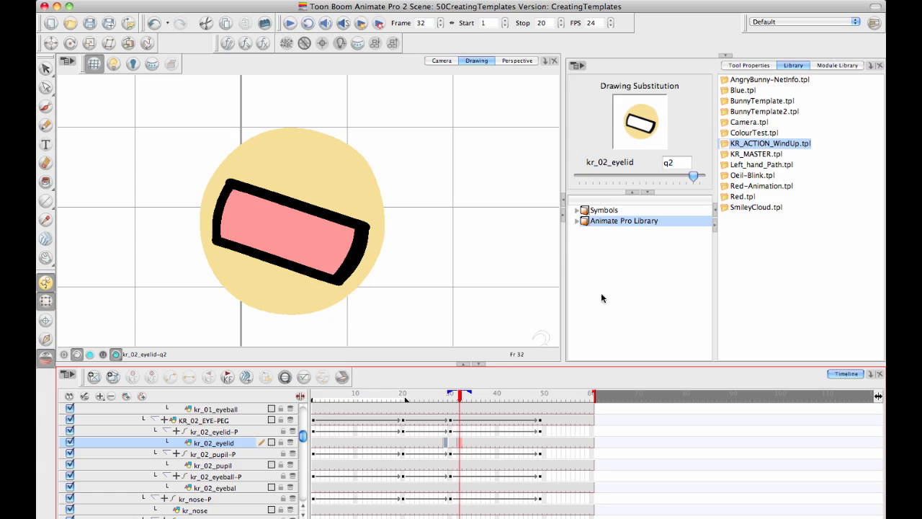
{"action": "left_click_drag", "start_coordinate": [461, 398], "coordinate": [465, 397]}
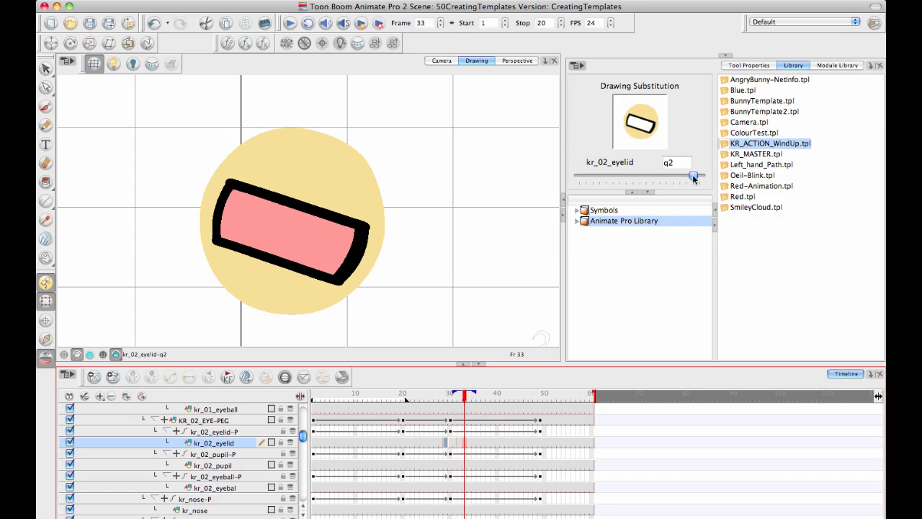
{"action": "left_click_drag", "start_coordinate": [692, 178], "coordinate": [686, 176]}
{"action": "left_click", "coordinate": [450, 62]}
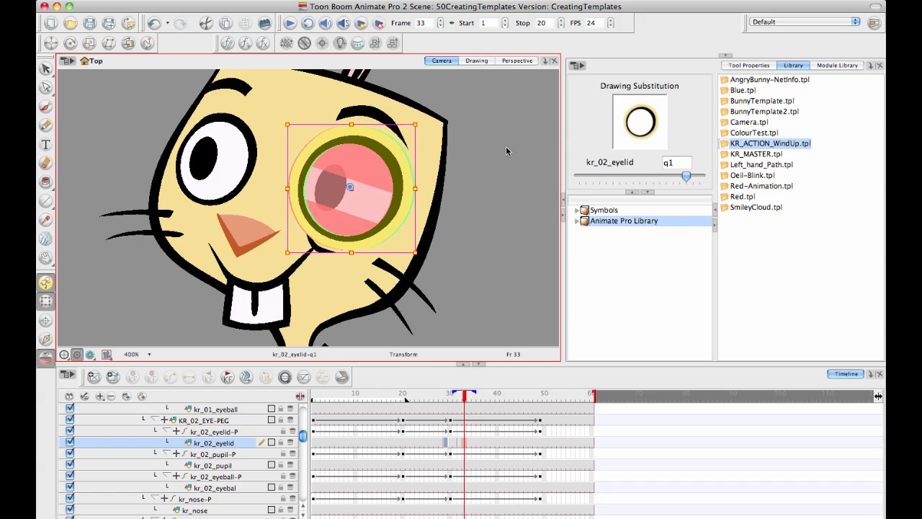
{"action": "left_click", "coordinate": [477, 289]}
{"action": "left_click", "coordinate": [463, 399]}
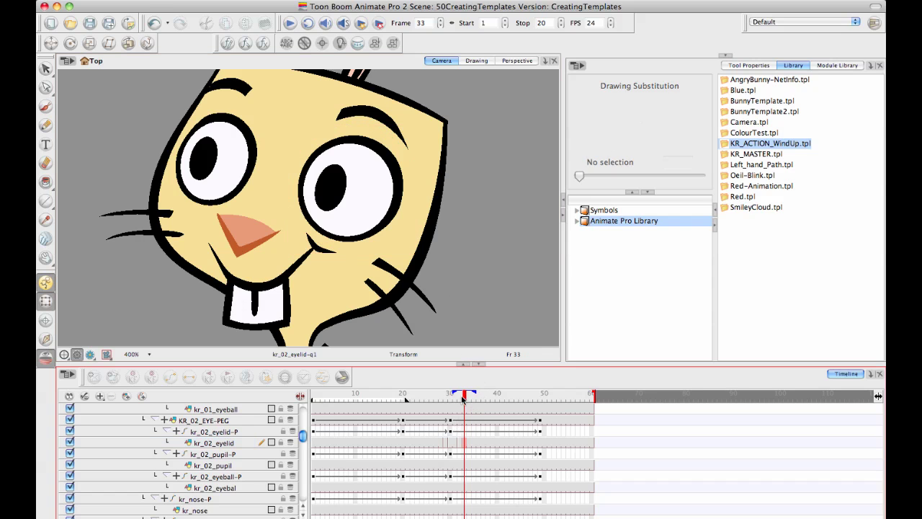
{"action": "left_click_drag", "start_coordinate": [463, 398], "coordinate": [440, 416]}
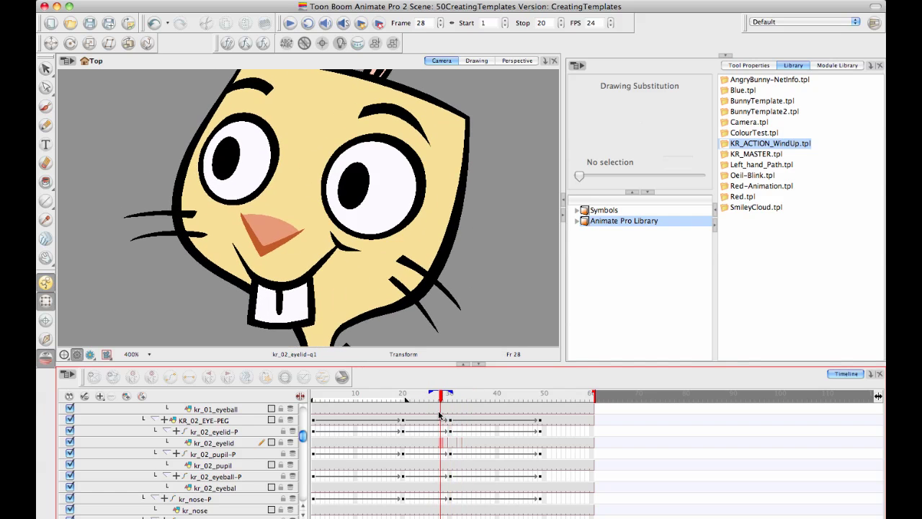
{"action": "scroll", "coordinate": [341, 432], "scroll_direction": "up", "scroll_amount": 3}
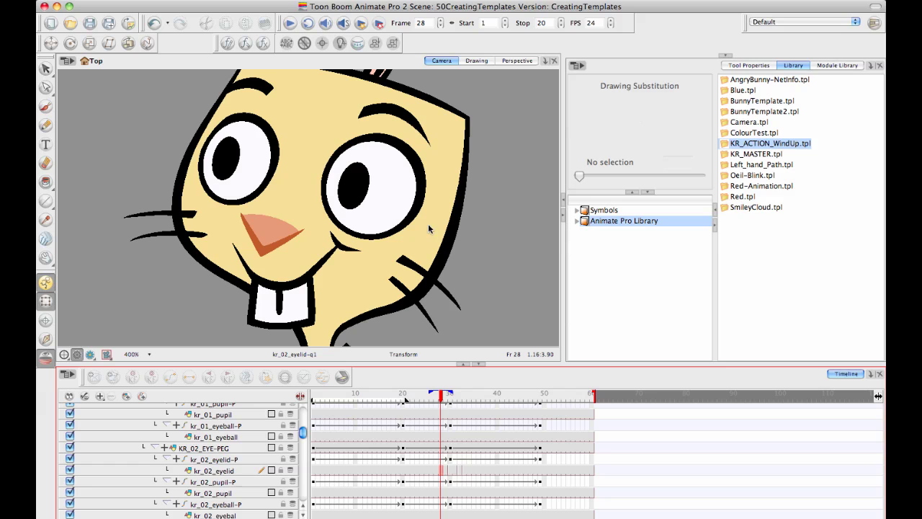
{"action": "scroll", "coordinate": [306, 434], "scroll_direction": "up", "scroll_amount": 3}
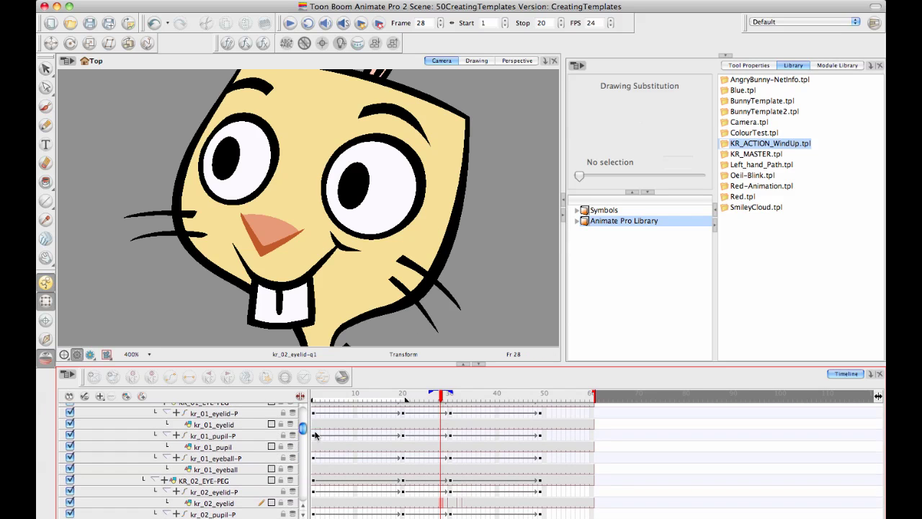
{"action": "left_click", "coordinate": [445, 504]}
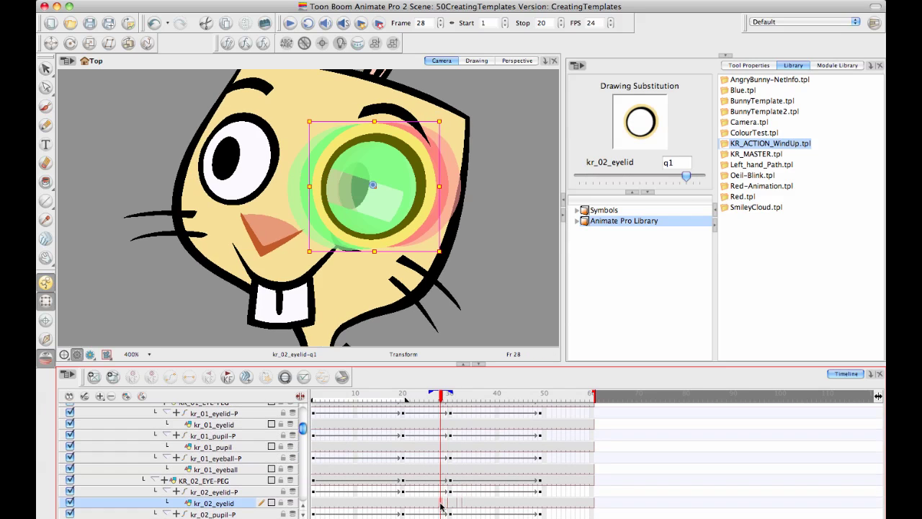
{"action": "left_click", "coordinate": [437, 426]}
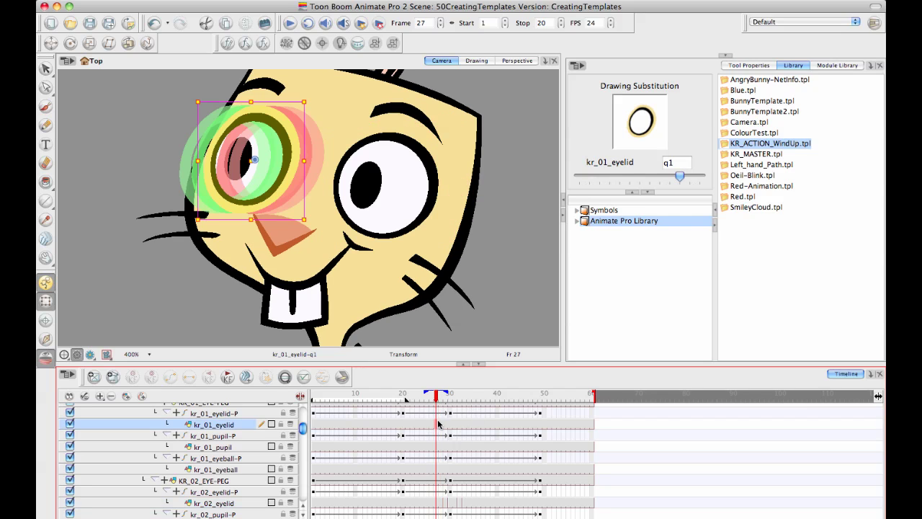
{"action": "left_click", "coordinate": [441, 425]}
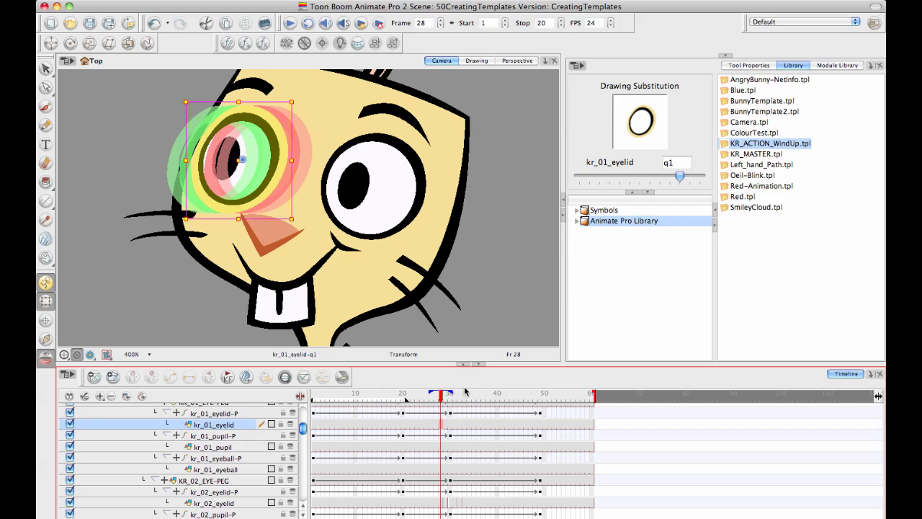
{"action": "mouse_move", "coordinate": [679, 177]}
{"action": "left_mouse_down"}
{"action": "mouse_move", "coordinate": [699, 177]}
{"action": "mouse_move", "coordinate": [679, 177]}
{"action": "left_mouse_up"}
{"action": "left_click_drag", "start_coordinate": [442, 503], "coordinate": [464, 504]}
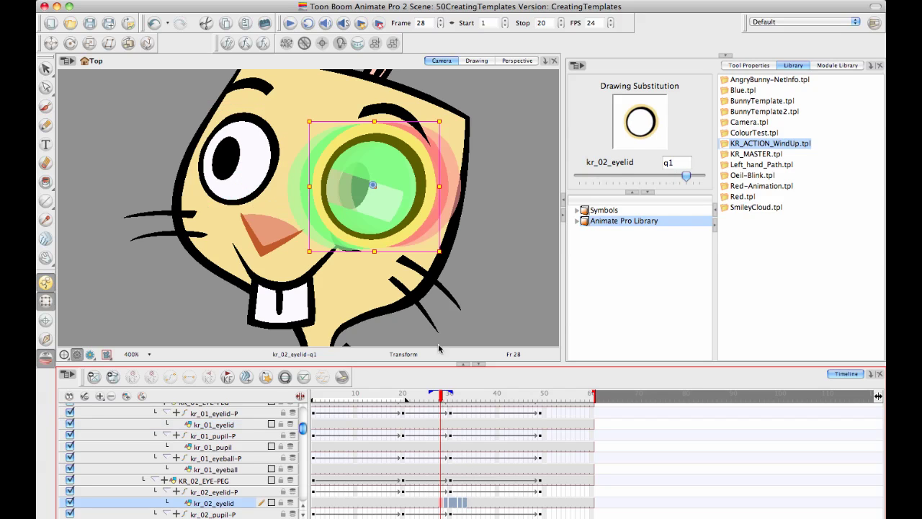
{"action": "left_click", "coordinate": [440, 425]}
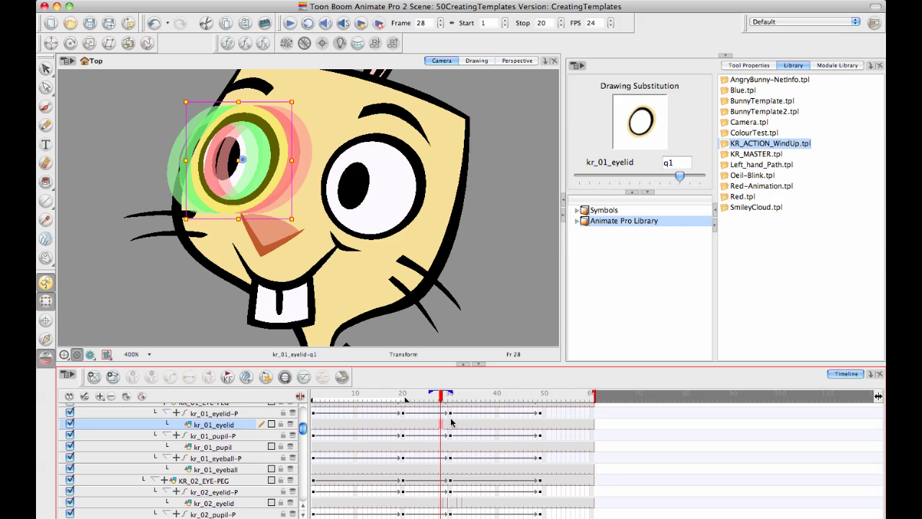
{"action": "left_click", "coordinate": [464, 309]}
{"action": "left_click_drag", "start_coordinate": [443, 400], "coordinate": [431, 401]}
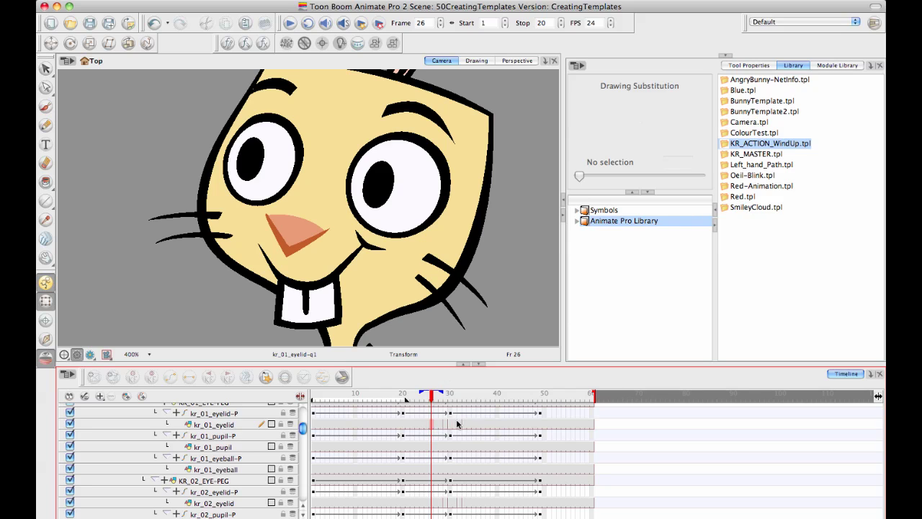
Open the Xsheet in the hidden panel above the Library and enlarge it.
{"action": "left_click", "coordinate": [726, 56]}
{"action": "left_click", "coordinate": [848, 61]}
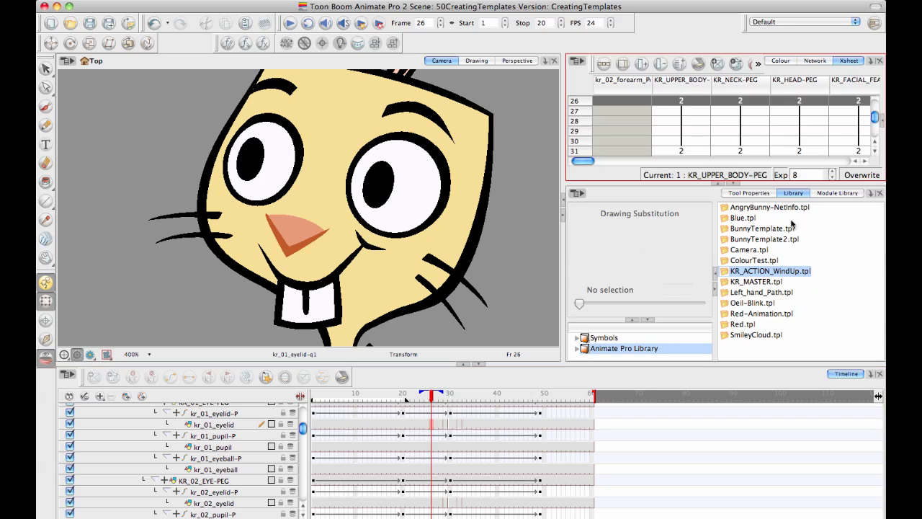
{"action": "left_click", "coordinate": [731, 186]}
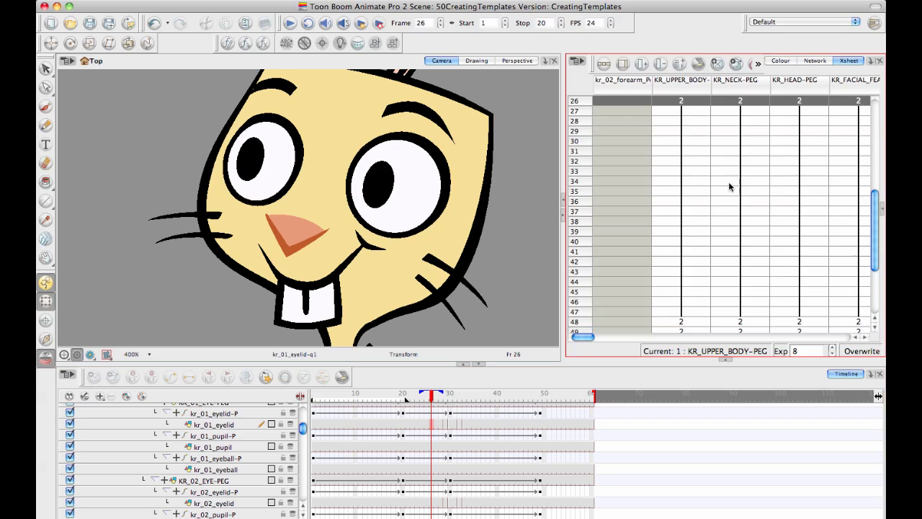
Inspect the kr_01_eyelid cells and step through frames 29–33 of the blink.
{"action": "left_click", "coordinate": [448, 426]}
{"action": "left_click_drag", "start_coordinate": [877, 213], "coordinate": [883, 186]}
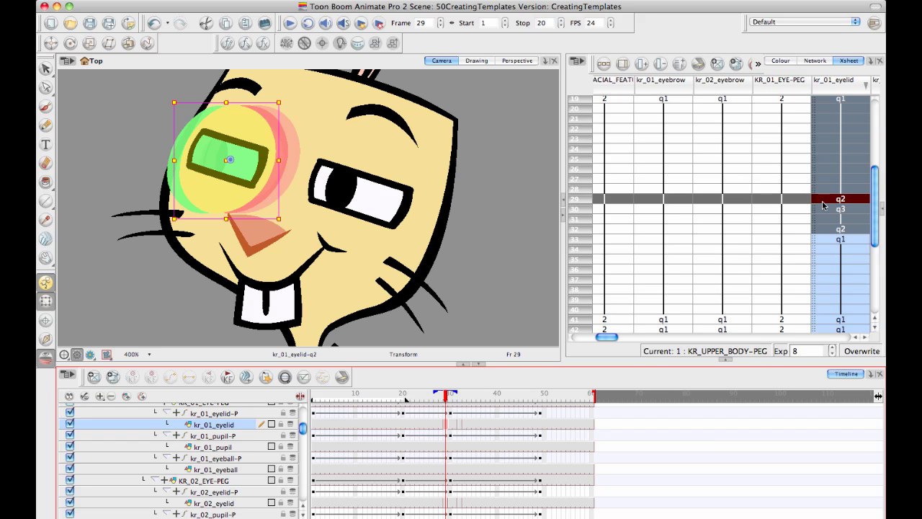
{"action": "left_click", "coordinate": [475, 308]}
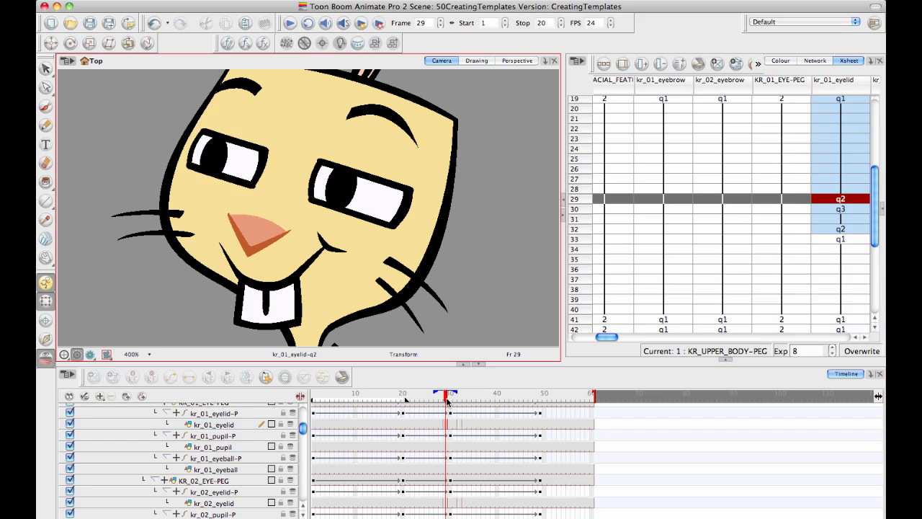
{"action": "mouse_move", "coordinate": [446, 401]}
{"action": "left_mouse_down"}
{"action": "mouse_move", "coordinate": [439, 398]}
{"action": "mouse_move", "coordinate": [469, 406]}
{"action": "mouse_move", "coordinate": [436, 403]}
{"action": "left_mouse_up"}
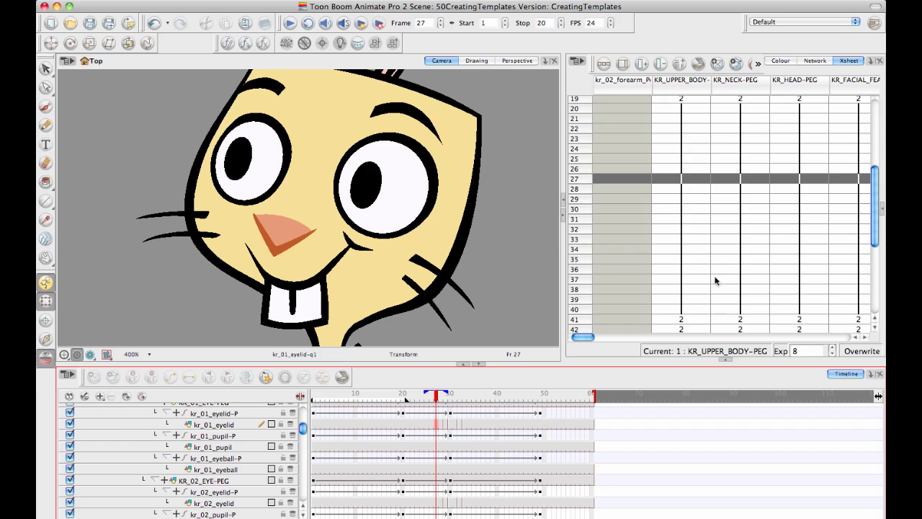
Collapse the Xsheet so the library fills the panel, and make the timeline taller.
{"action": "left_click", "coordinate": [727, 360]}
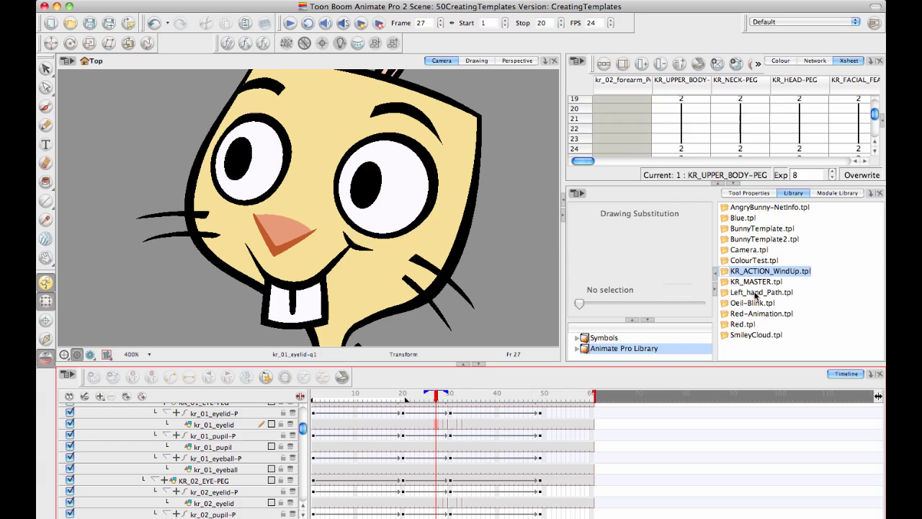
{"action": "left_click", "coordinate": [717, 185]}
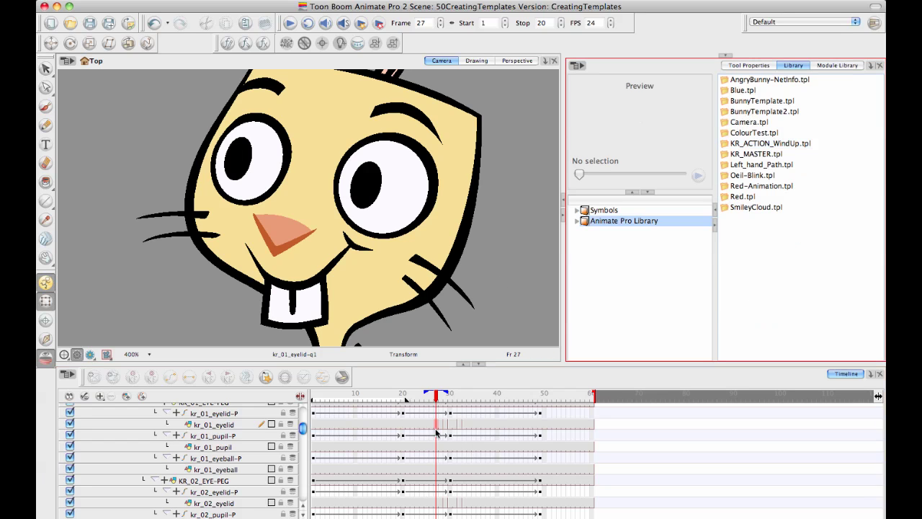
{"action": "left_click_drag", "start_coordinate": [370, 361], "coordinate": [369, 335]}
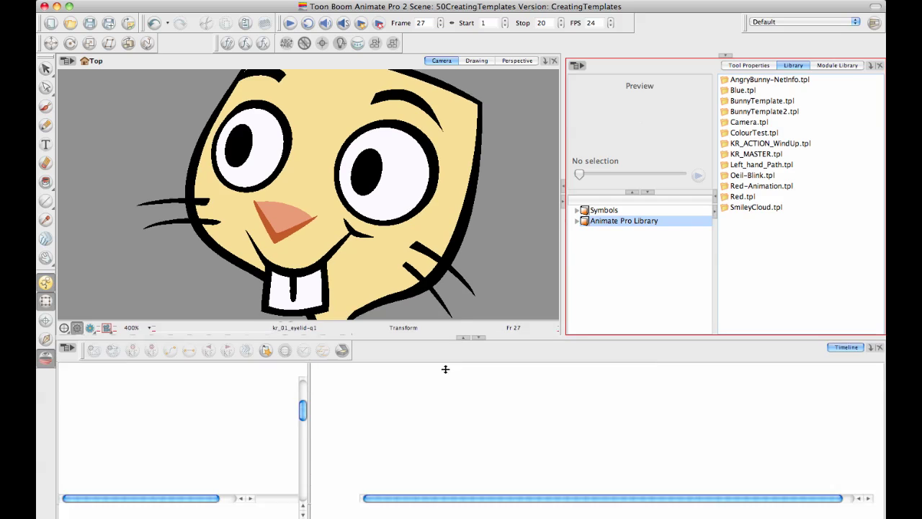
{"action": "scroll", "coordinate": [304, 411], "scroll_direction": "down", "scroll_amount": 2}
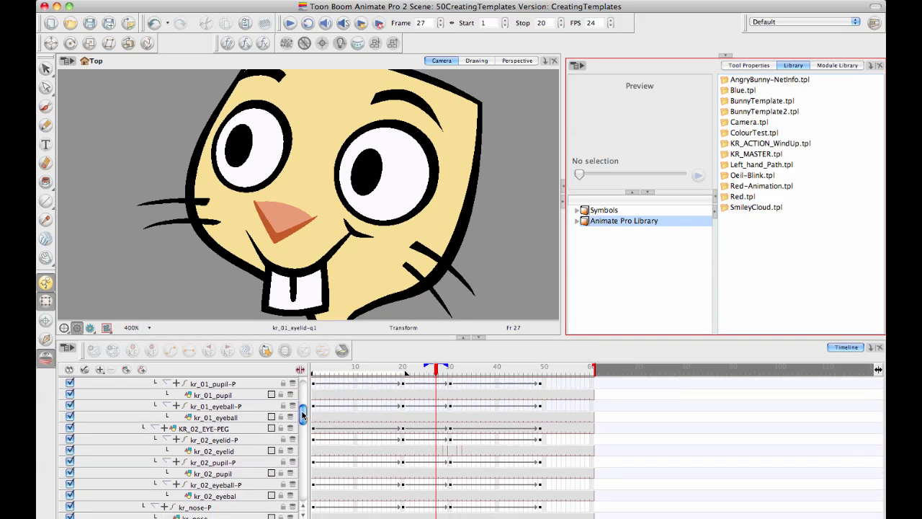
{"action": "scroll", "coordinate": [304, 410], "scroll_direction": "up", "scroll_amount": 3}
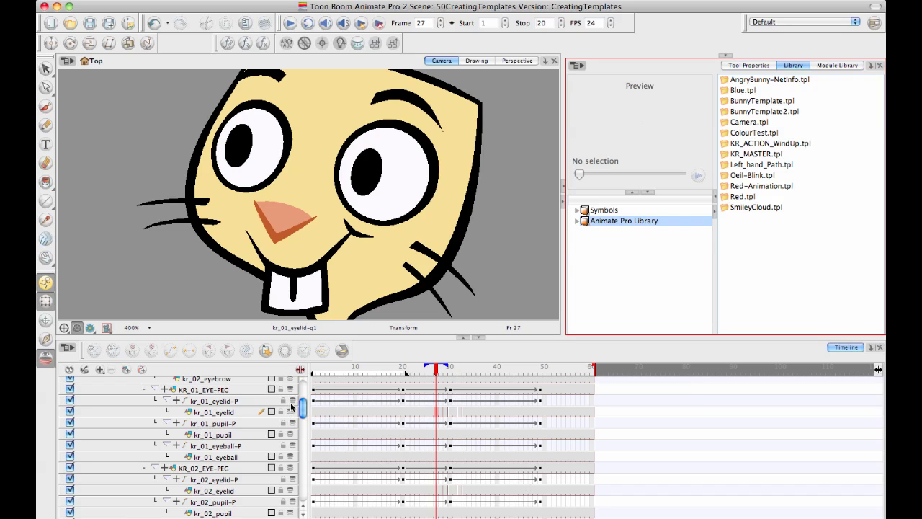
{"action": "scroll", "coordinate": [304, 407], "scroll_direction": "up", "scroll_amount": 1}
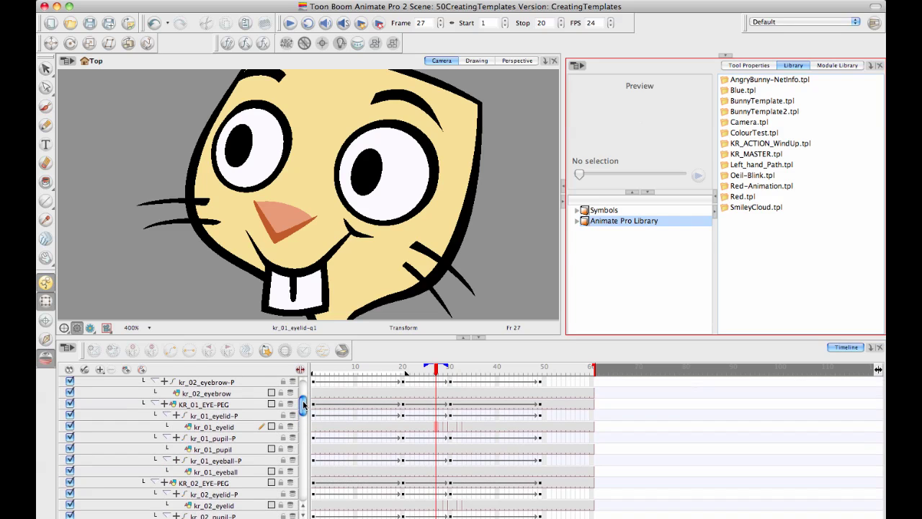
Collapse the KR_01_EYE-PEG and KR_02_EYE-PEG groups, checking the closed eyes around frame 28.
{"action": "left_click", "coordinate": [154, 404]}
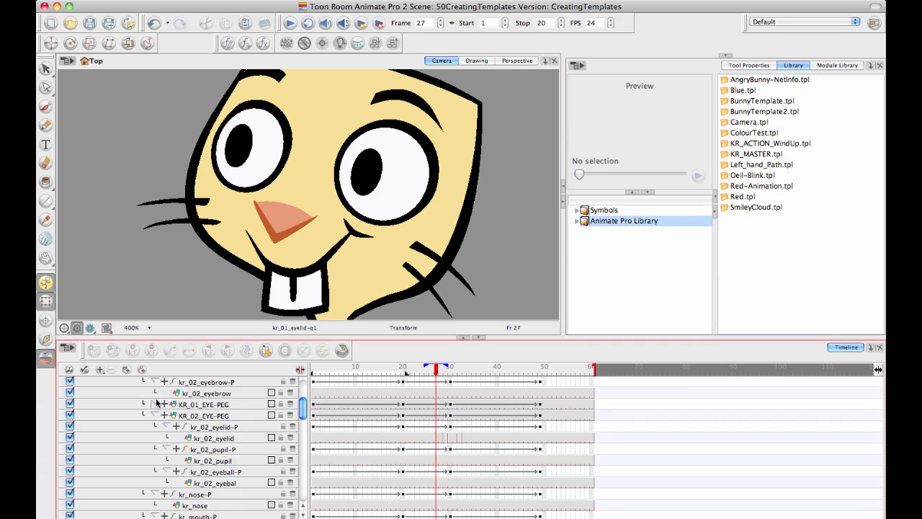
{"action": "left_click", "coordinate": [154, 415]}
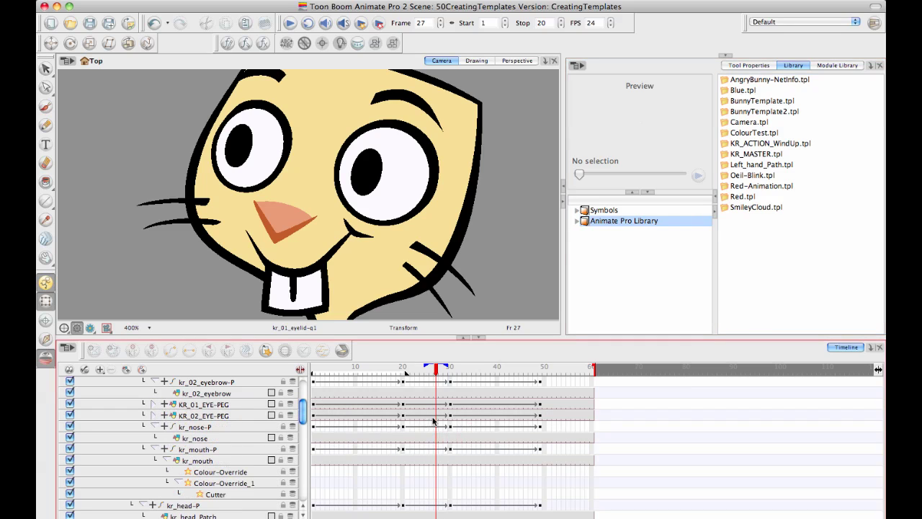
{"action": "left_click", "coordinate": [153, 405]}
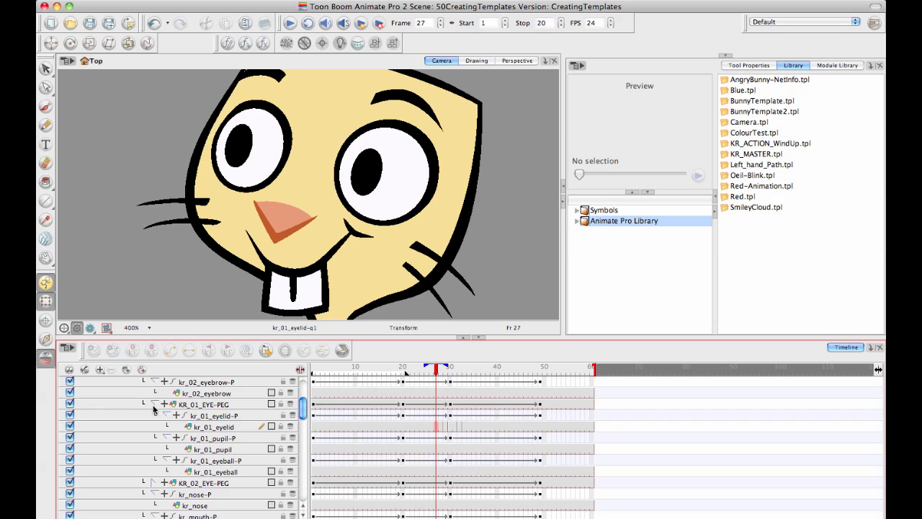
{"action": "left_click", "coordinate": [153, 405]}
{"action": "left_click", "coordinate": [152, 405]}
{"action": "left_click", "coordinate": [442, 369]}
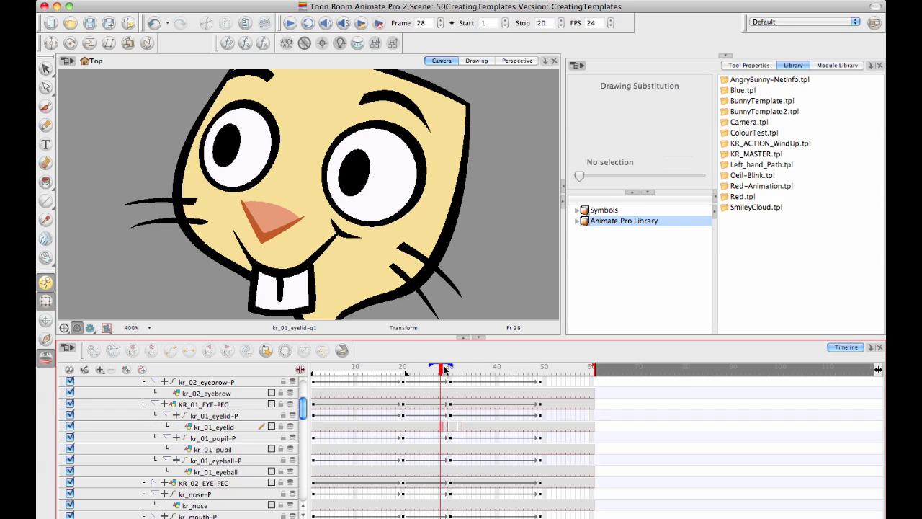
{"action": "mouse_move", "coordinate": [443, 368]}
{"action": "left_mouse_down"}
{"action": "mouse_move", "coordinate": [467, 369]}
{"action": "mouse_move", "coordinate": [439, 370]}
{"action": "left_mouse_up"}
{"action": "left_click", "coordinate": [154, 404]}
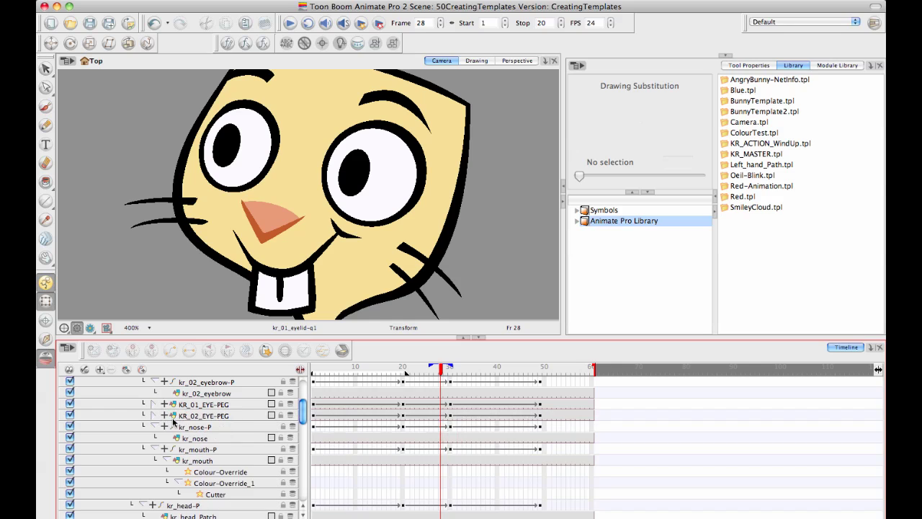
Drag frames 28–31 of both eye pegs into the Library and name the template KR_ACTION_Blink.
{"action": "left_click_drag", "start_coordinate": [441, 403], "coordinate": [461, 415]}
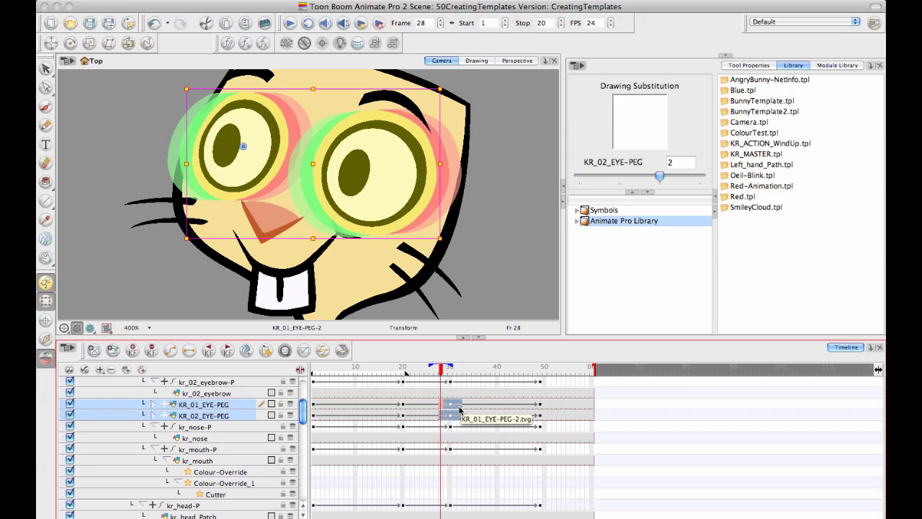
{"action": "left_click_drag", "start_coordinate": [455, 409], "coordinate": [730, 313]}
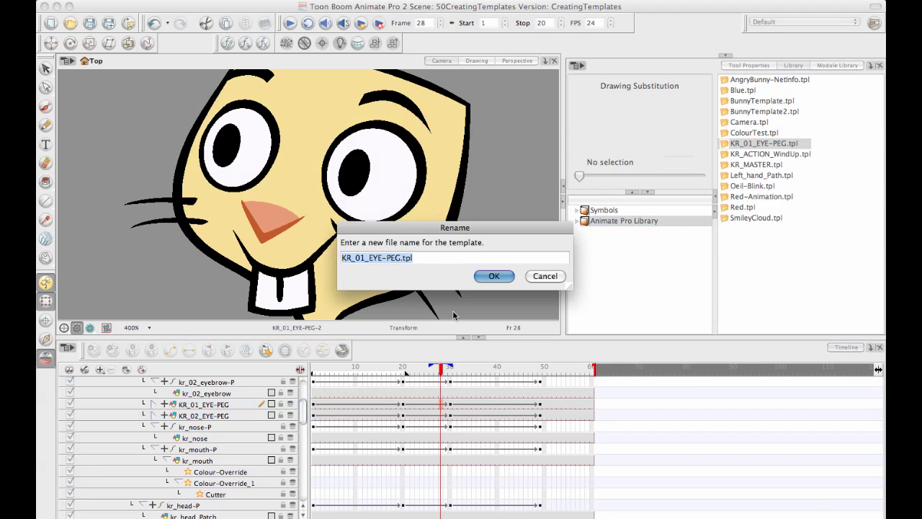
{"action": "left_click_drag", "start_coordinate": [400, 258], "coordinate": [342, 258]}
{"action": "type", "text": "KR_A"}
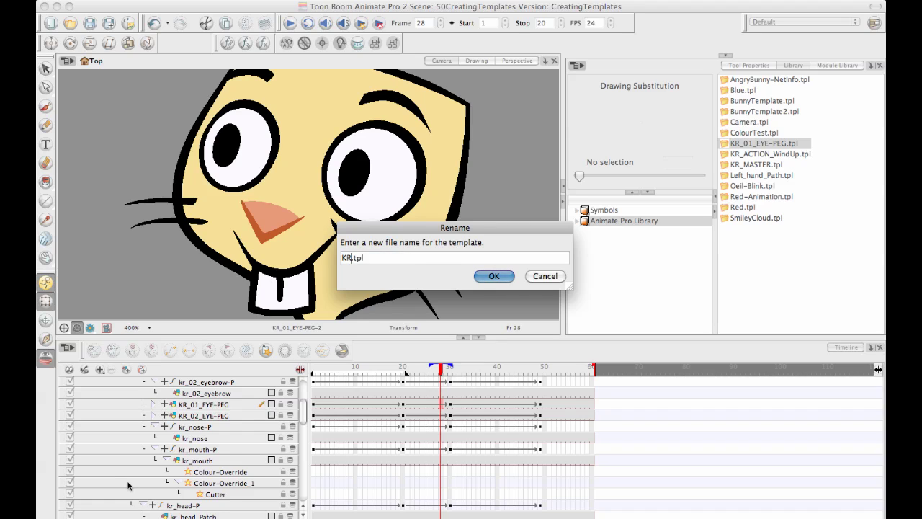
{"action": "type", "text": "CTION_Blink"}
{"action": "key", "text": "Return"}
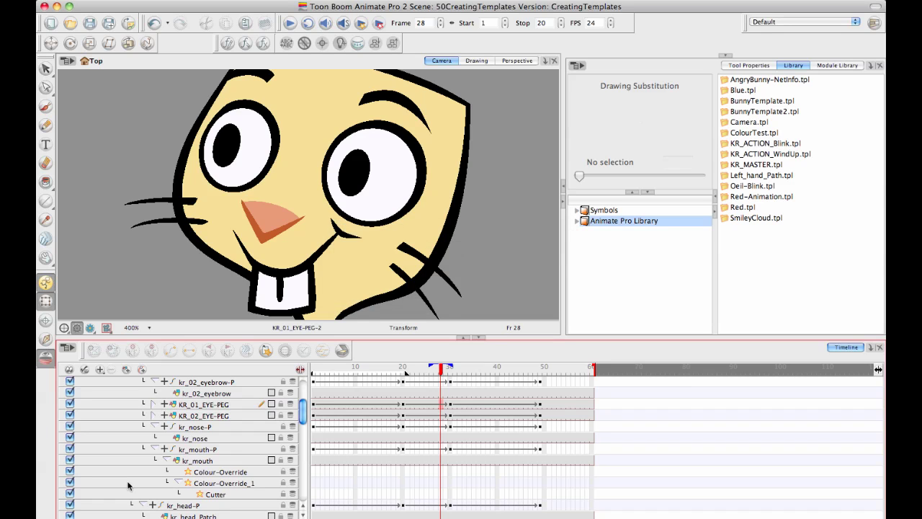
Preview KR_ACTION_Blink, then zoom out to the whole bunny and play frames 19–53.
{"action": "left_click", "coordinate": [764, 144]}
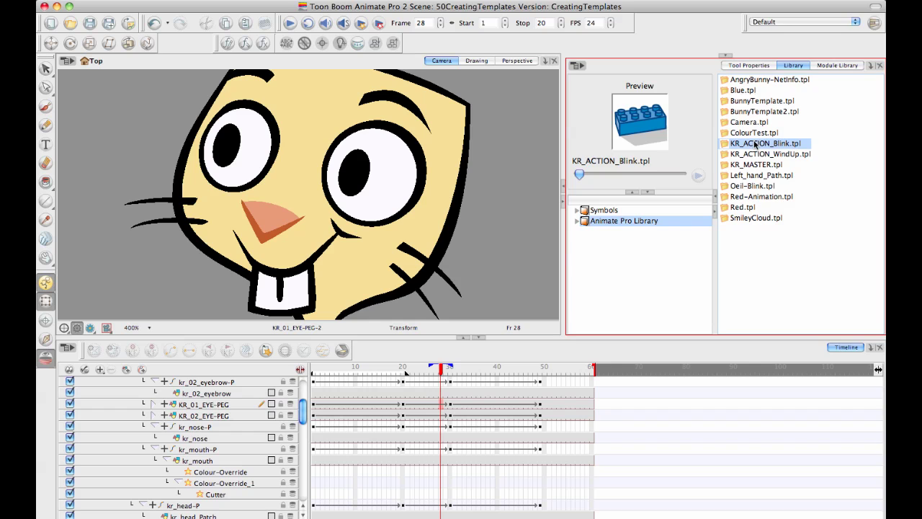
{"action": "left_click", "coordinate": [412, 280]}
{"action": "key", "text": "2"}
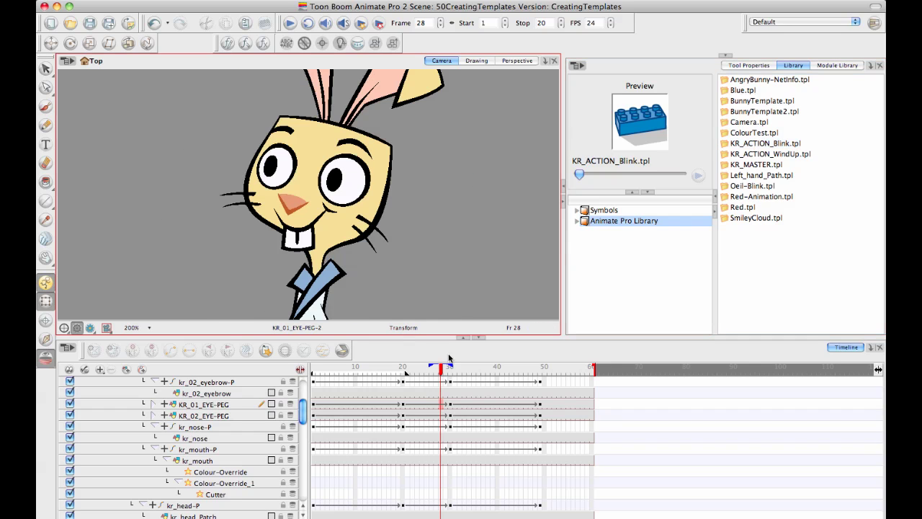
{"action": "mouse_move", "coordinate": [441, 368]}
{"action": "left_mouse_down"}
{"action": "mouse_move", "coordinate": [364, 368]}
{"action": "mouse_move", "coordinate": [384, 368]}
{"action": "left_mouse_up"}
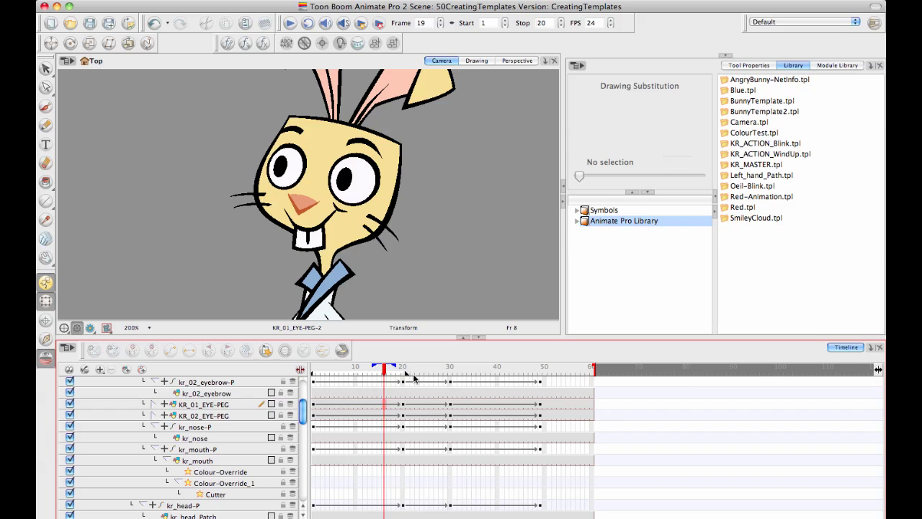
{"action": "key", "text": "Return"}
{"action": "key", "text": "Return"}
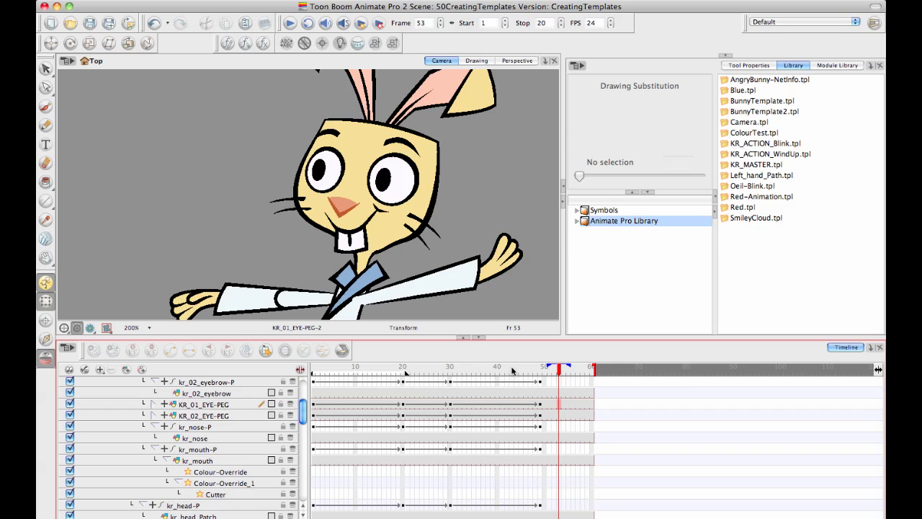
{"action": "left_click_drag", "start_coordinate": [559, 368], "coordinate": [299, 351]}
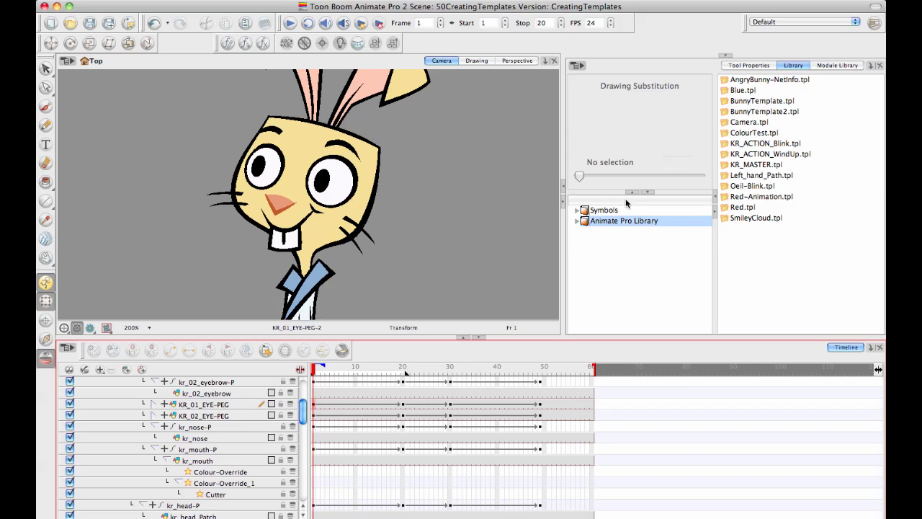
Drop KR_ACTION_Blink.tpl onto the KR_01 and KR_02 eye peg rows and scrub through the result.
{"action": "left_click", "coordinate": [749, 144]}
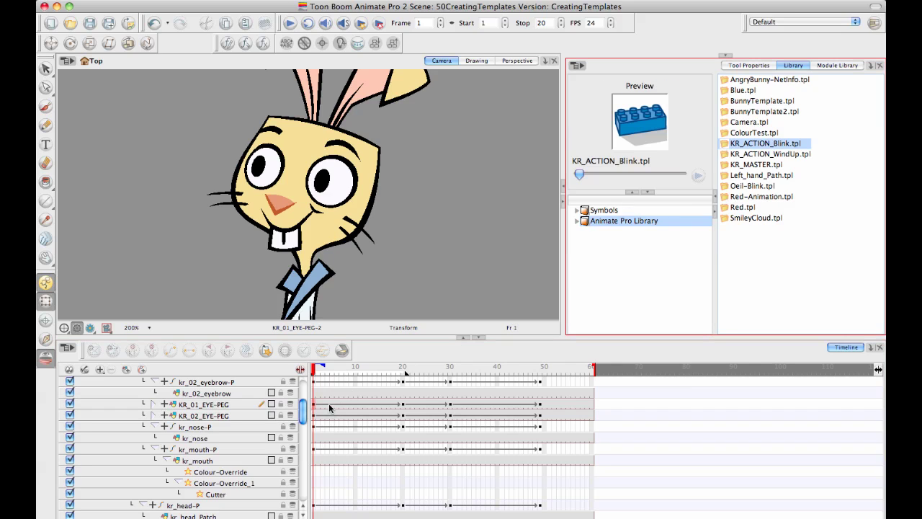
{"action": "left_click_drag", "start_coordinate": [727, 144], "coordinate": [332, 404]}
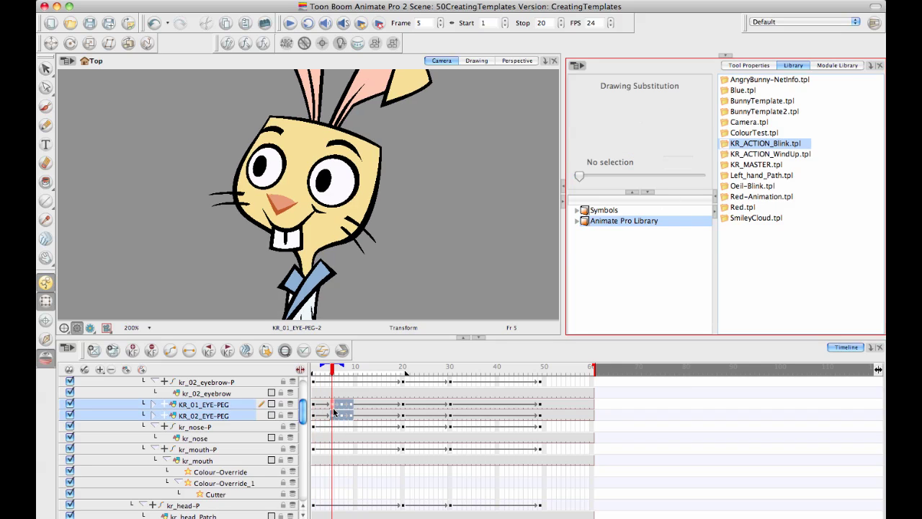
{"action": "left_click", "coordinate": [371, 404]}
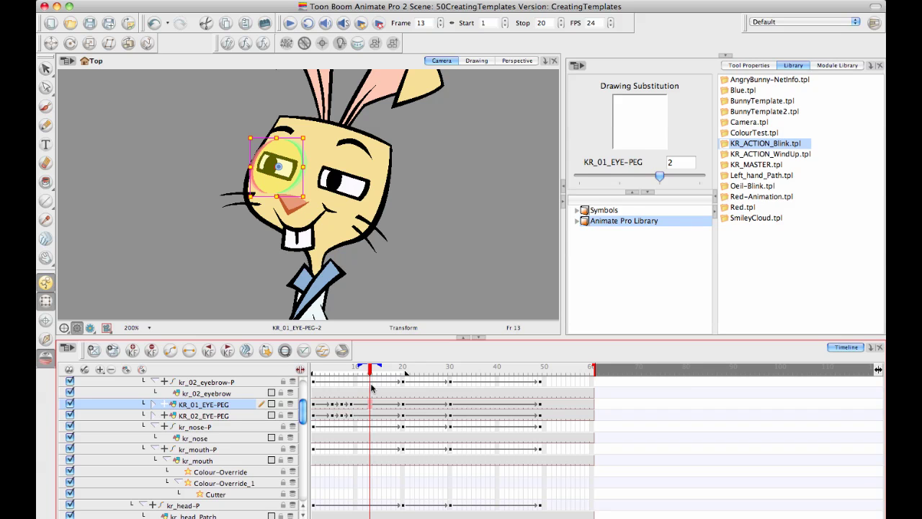
{"action": "left_click_drag", "start_coordinate": [371, 369], "coordinate": [348, 375]}
{"action": "key", "text": "Escape"}
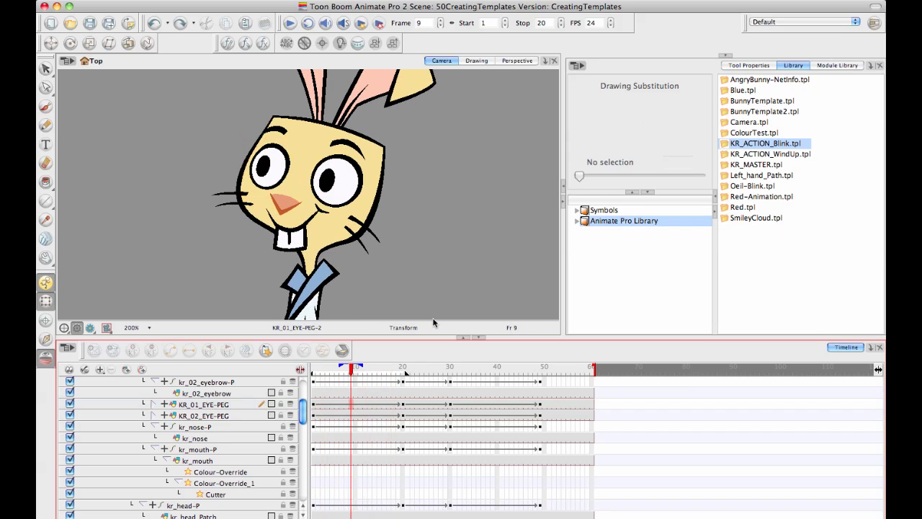
Choose Edit Template from the KR_ACTION_Blink.tpl context menu in the Library.
{"action": "left_click", "coordinate": [757, 154]}
{"action": "left_click", "coordinate": [756, 144]}
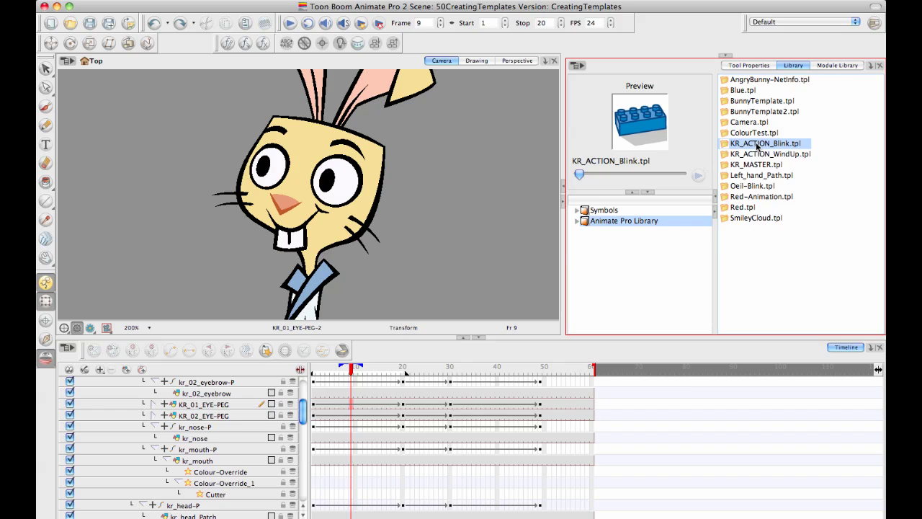
{"action": "right_click", "coordinate": [756, 144]}
{"action": "left_click", "coordinate": [792, 214]}
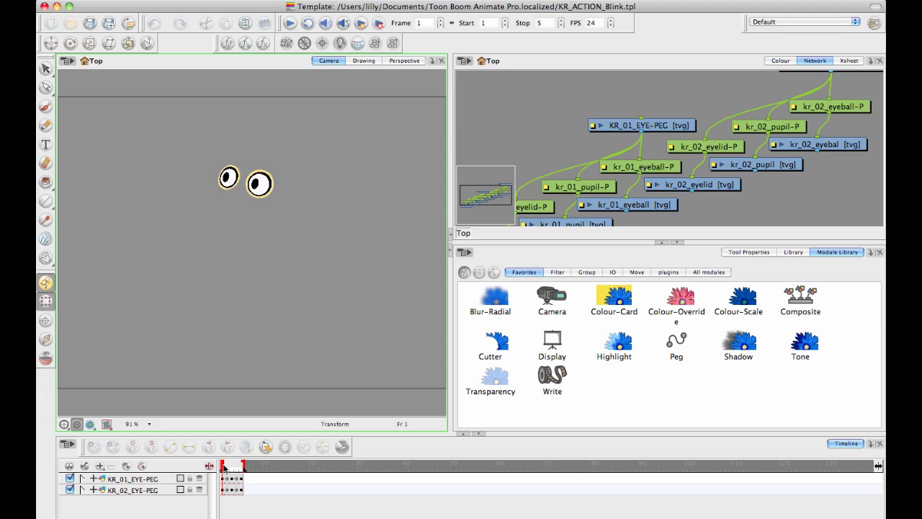
Paste the eyes into empty frame 6 and expand both eye pegs' child layers.
{"action": "mouse_move", "coordinate": [224, 468]}
{"action": "left_mouse_down"}
{"action": "mouse_move", "coordinate": [247, 466]}
{"action": "mouse_move", "coordinate": [247, 489]}
{"action": "left_mouse_up"}
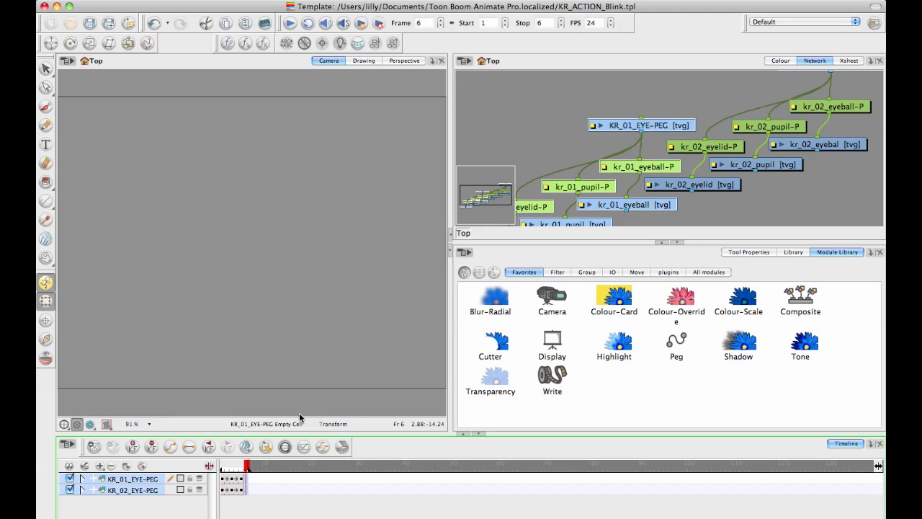
{"action": "key", "text": "ctrl+v"}
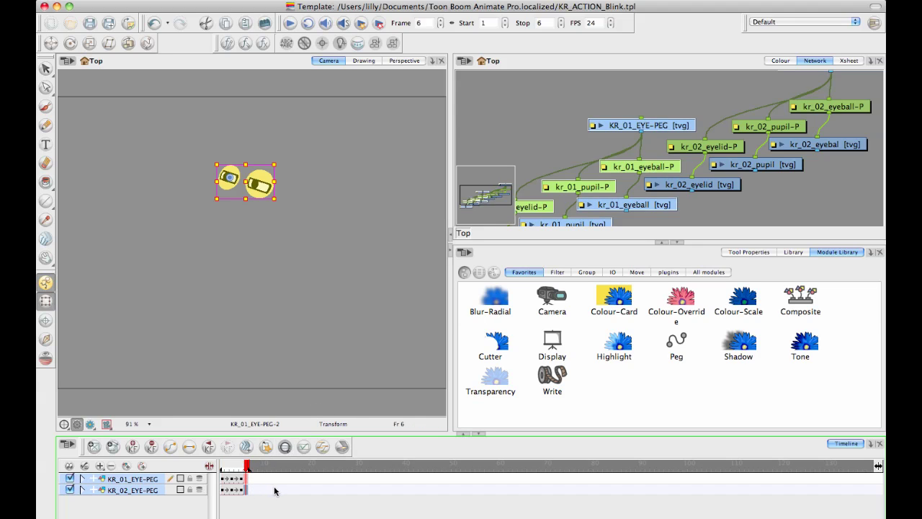
{"action": "left_click", "coordinate": [83, 478]}
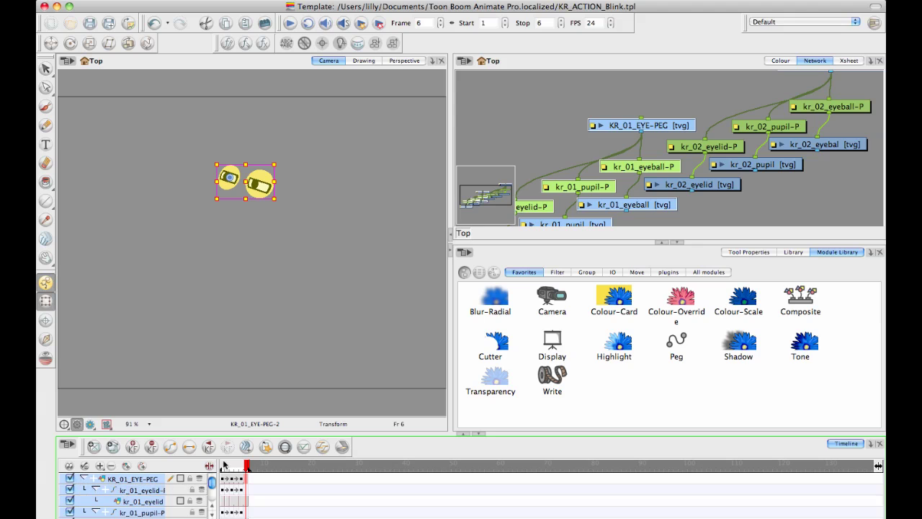
{"action": "left_click_drag", "start_coordinate": [220, 434], "coordinate": [231, 330]}
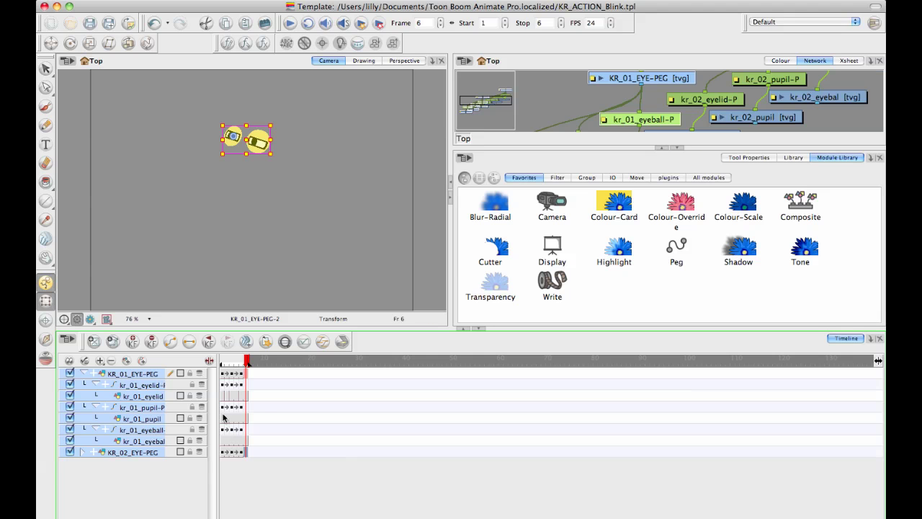
{"action": "left_click", "coordinate": [101, 462]}
{"action": "left_click", "coordinate": [82, 451]}
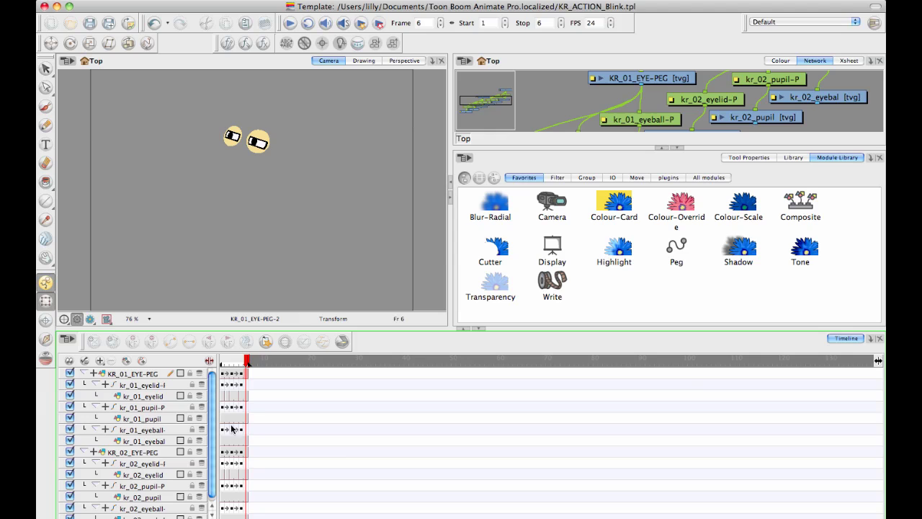
Swap both eyelid drawings at frame 6 to the open q1 drawing.
{"action": "left_click", "coordinate": [249, 396]}
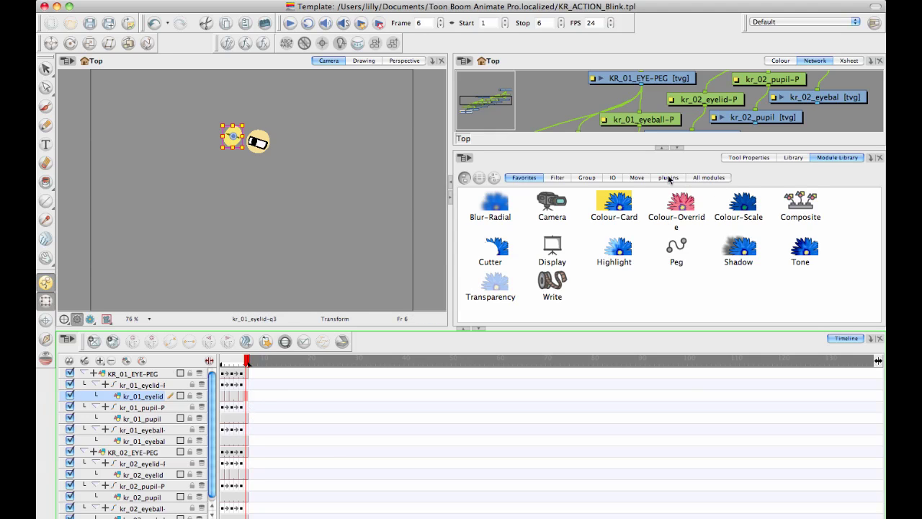
{"action": "key", "text": "minus"}
{"action": "key", "text": "minus"}
{"action": "left_click", "coordinate": [245, 474]}
{"action": "key", "text": "minus"}
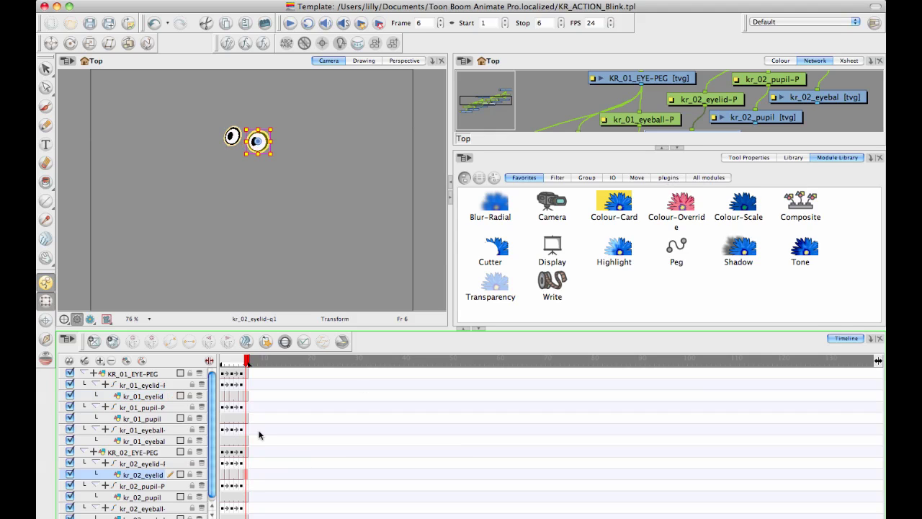
{"action": "left_click", "coordinate": [362, 233]}
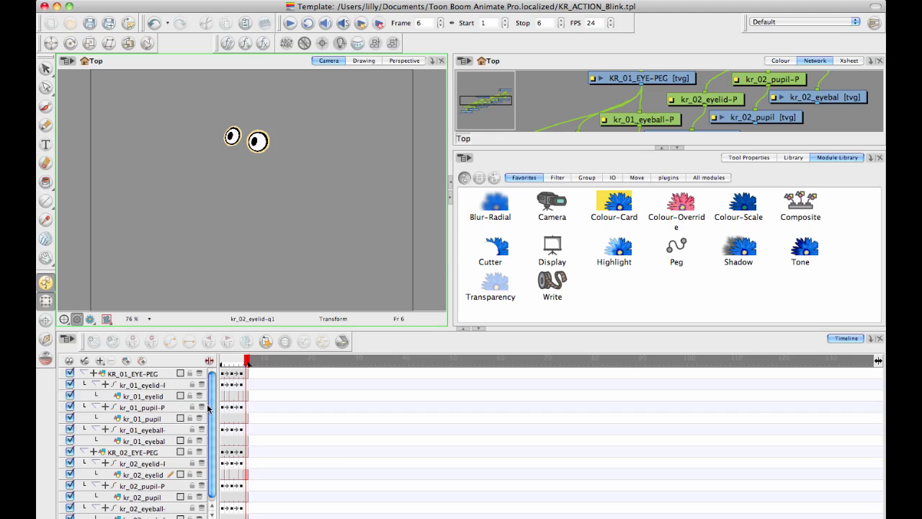
Collapse both eye pegs and delete the keyframes across frames 1–6.
{"action": "left_click", "coordinate": [84, 373]}
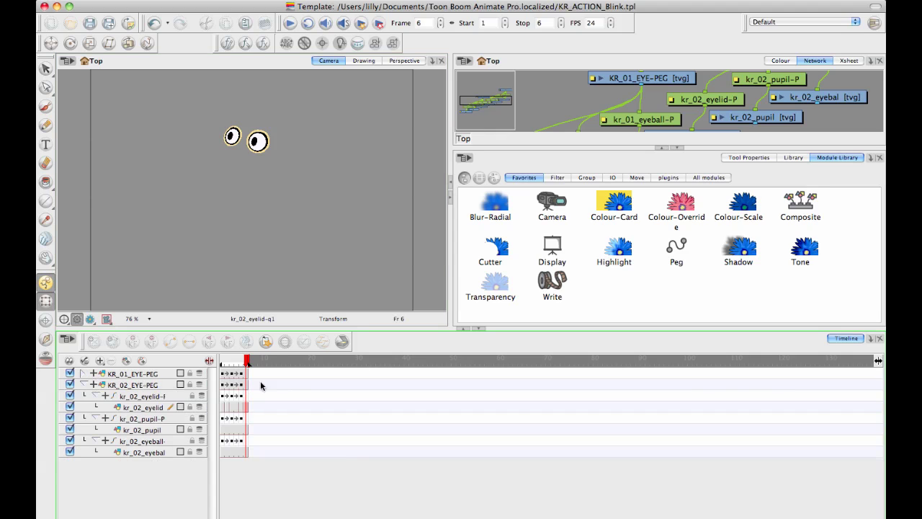
{"action": "left_click", "coordinate": [85, 384]}
{"action": "left_click_drag", "start_coordinate": [222, 374], "coordinate": [247, 387]}
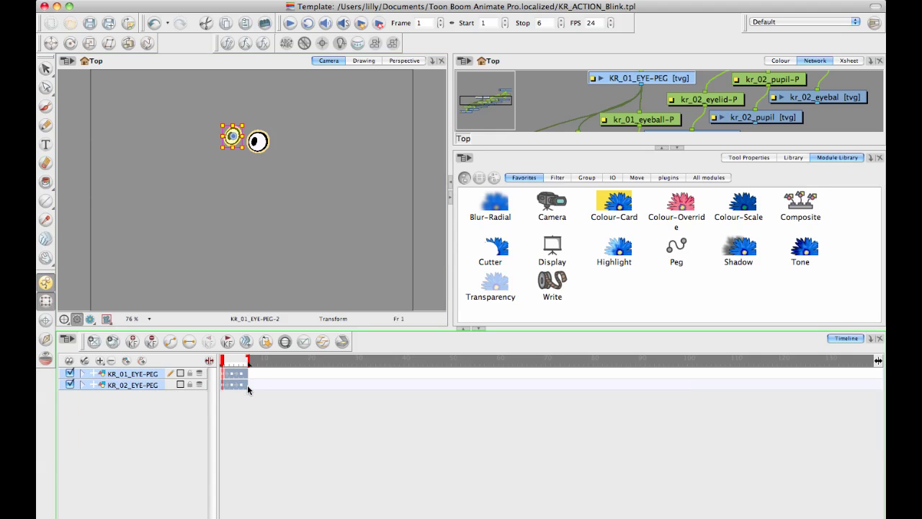
{"action": "key", "text": "Delete"}
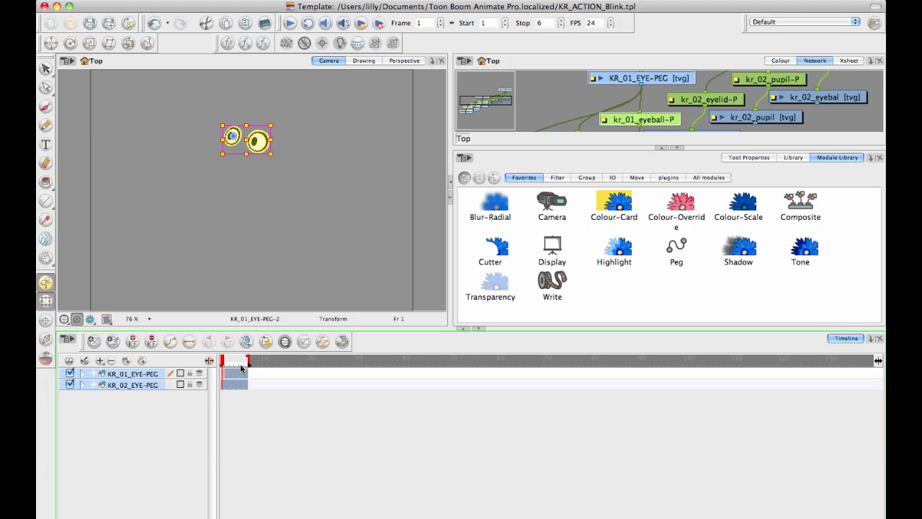
{"action": "left_click", "coordinate": [141, 422]}
Save the edited KR_ACTION_Blink template, confirming despite the Action Template warning.
{"action": "left_click", "coordinate": [82, 374]}
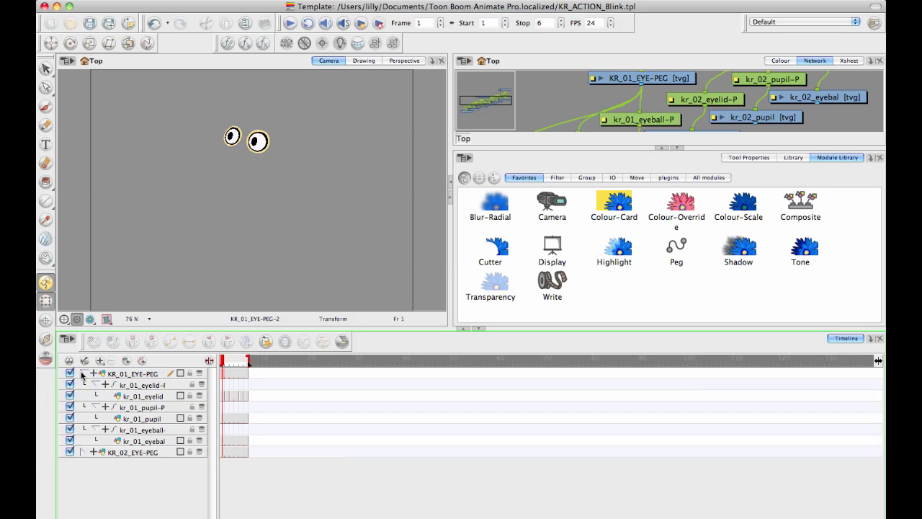
{"action": "left_click", "coordinate": [83, 374]}
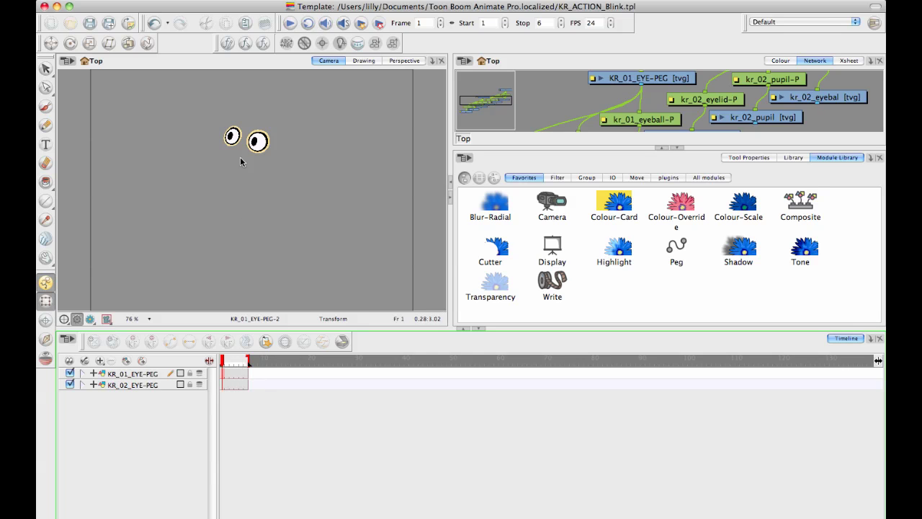
{"action": "left_click", "coordinate": [89, 23]}
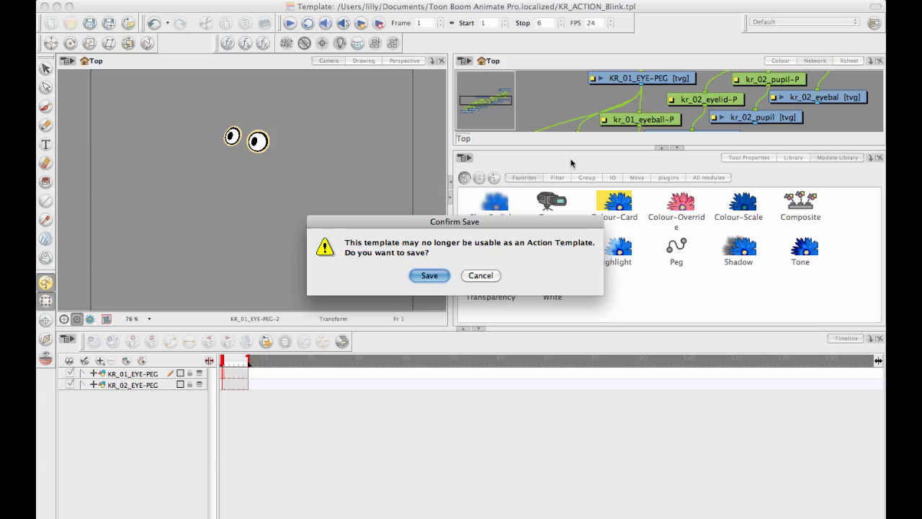
{"action": "left_click", "coordinate": [436, 276]}
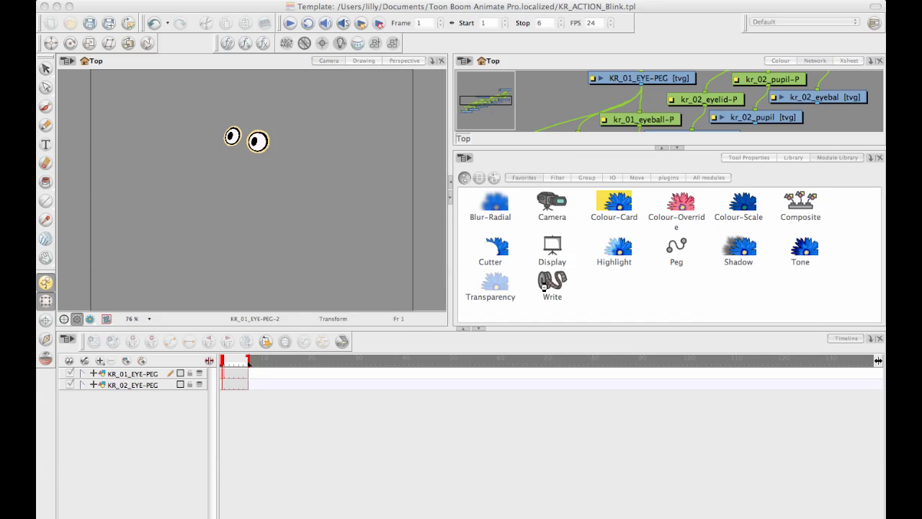
Close the template editor and scrub the eye pegs to frame 4 to see closed eyes.
{"action": "left_click", "coordinate": [45, 6]}
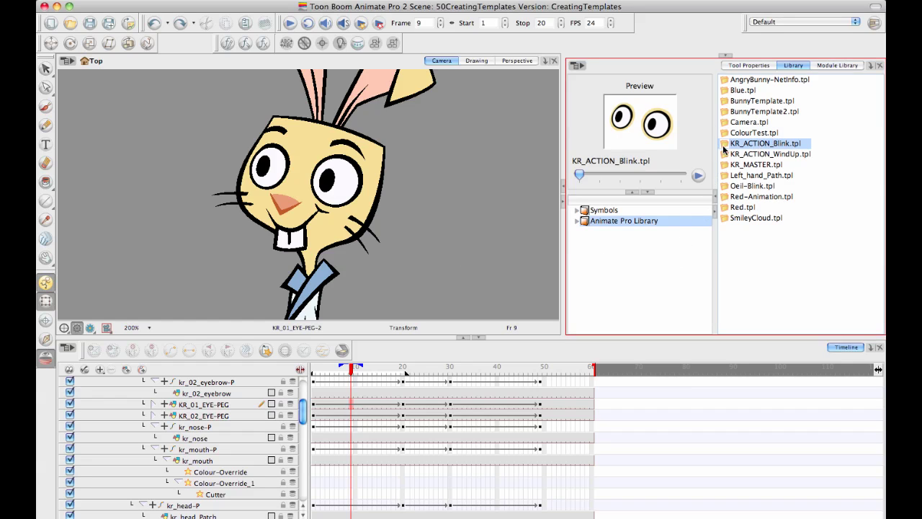
{"action": "left_click_drag", "start_coordinate": [319, 402], "coordinate": [338, 409]}
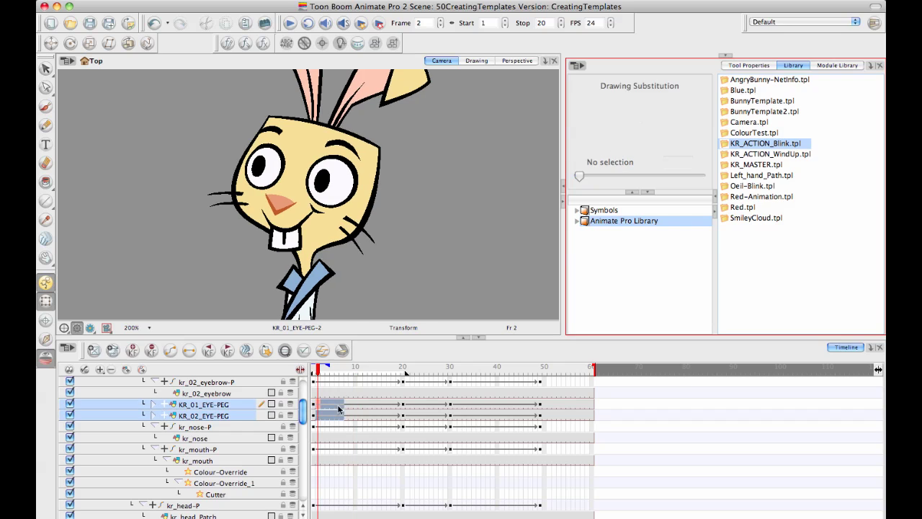
{"action": "left_click_drag", "start_coordinate": [318, 370], "coordinate": [371, 378]}
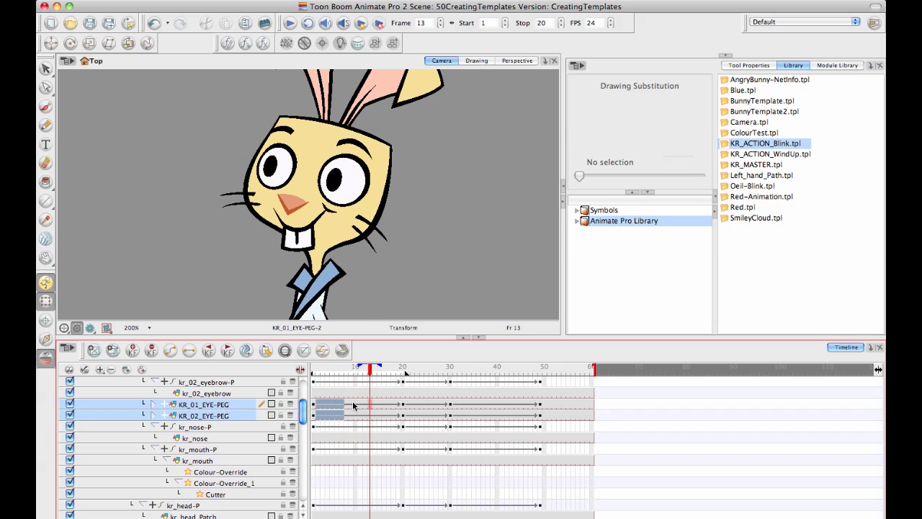
Play the first eye peg forward to frame 16, then drag KR_ACTION_Blink.tpl from the Library onto it.
{"action": "left_click", "coordinate": [353, 406]}
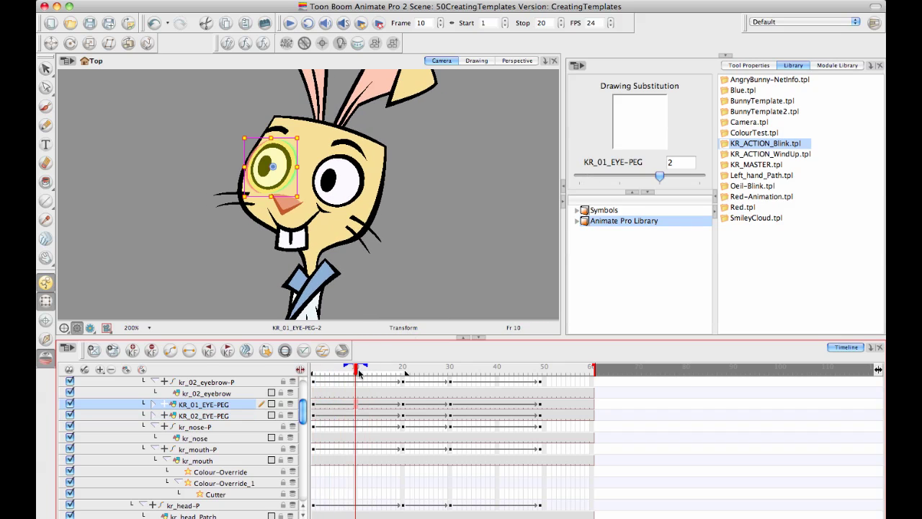
{"action": "left_click_drag", "start_coordinate": [358, 368], "coordinate": [540, 385]}
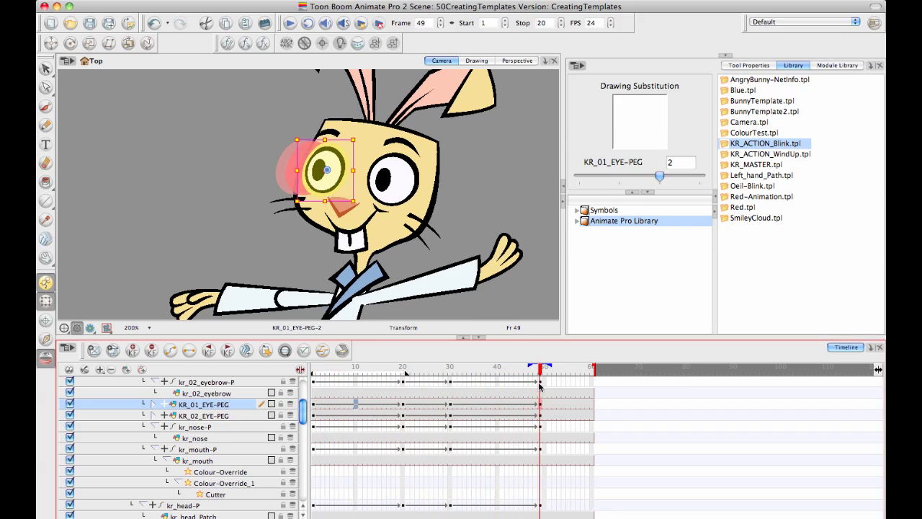
{"action": "left_click", "coordinate": [729, 147]}
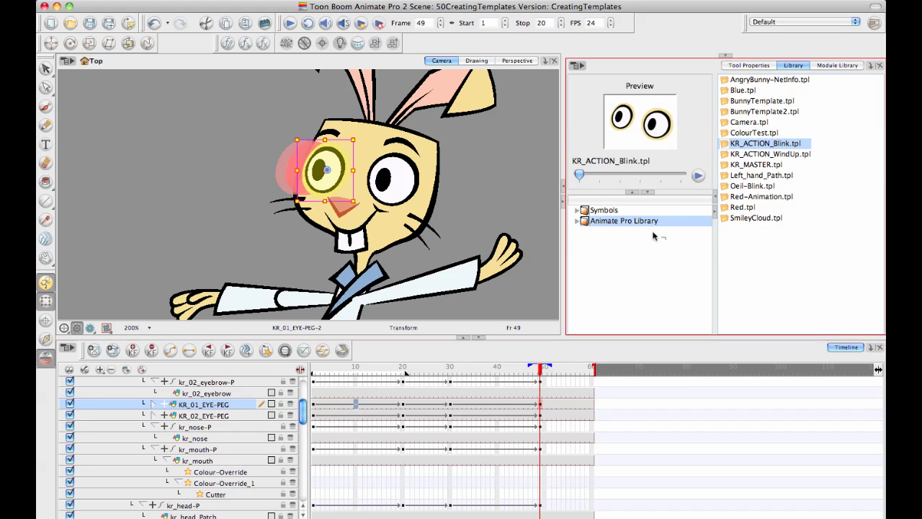
{"action": "left_click_drag", "start_coordinate": [653, 236], "coordinate": [562, 407]}
Drop KR_ACTION_Blink on the first eye peg and keep Add/Remove Exposure in Advanced paste options.
{"action": "left_click_drag", "start_coordinate": [723, 145], "coordinate": [553, 403]}
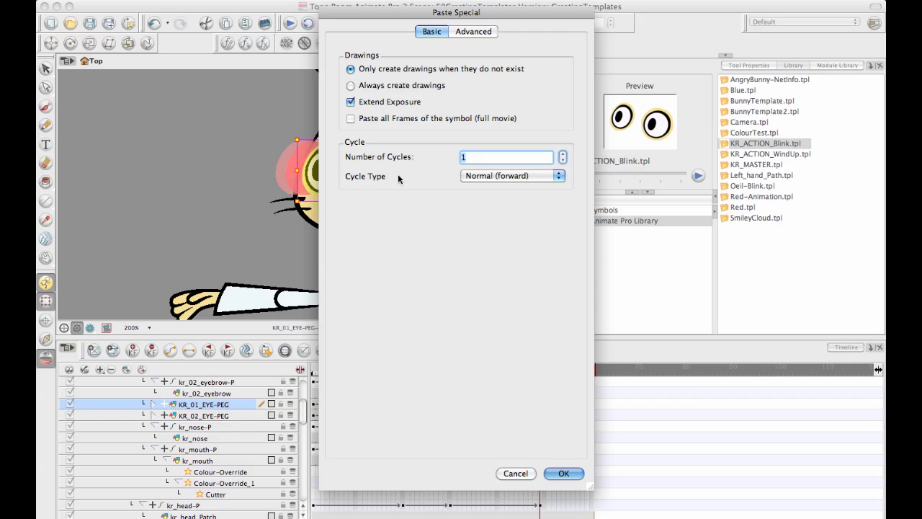
{"action": "left_click", "coordinate": [464, 37]}
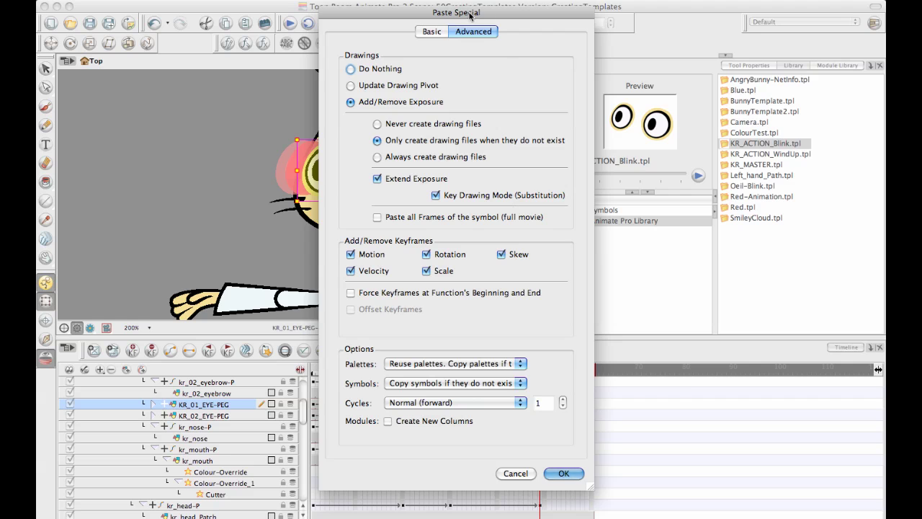
{"action": "mouse_move", "coordinate": [485, 13]}
{"action": "left_mouse_down"}
{"action": "mouse_move", "coordinate": [659, 36]}
{"action": "mouse_move", "coordinate": [695, 26]}
{"action": "left_mouse_up"}
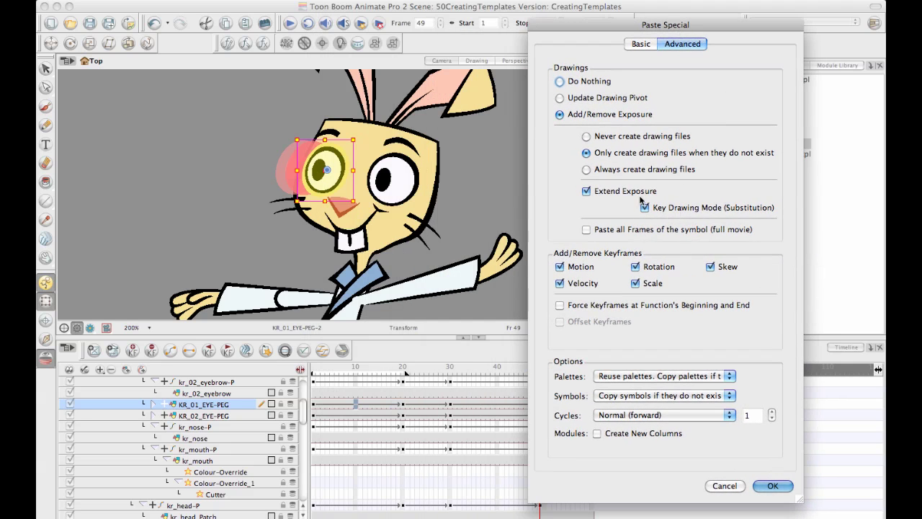
{"action": "left_click", "coordinate": [561, 82]}
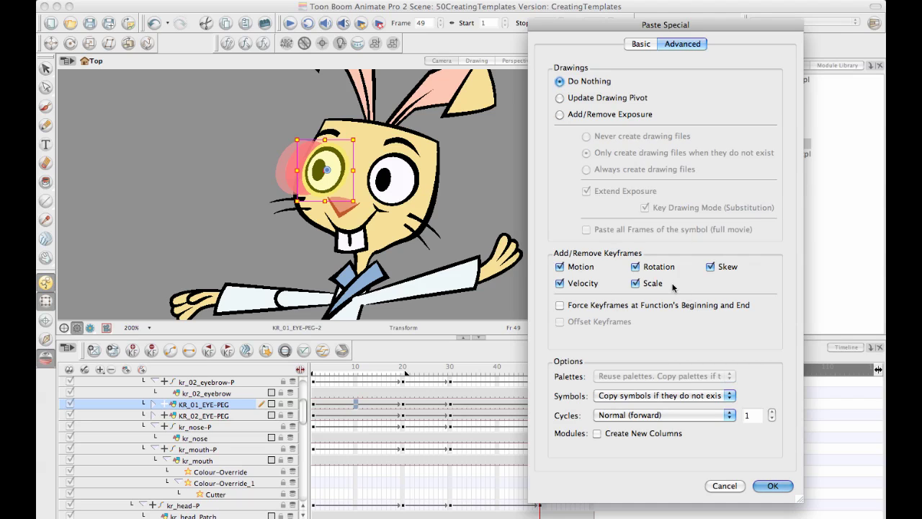
{"action": "left_click", "coordinate": [561, 115]}
Turn off pasting of Motion, Velocity, Rotation, Scale and Skew keyframes.
{"action": "left_click", "coordinate": [559, 267]}
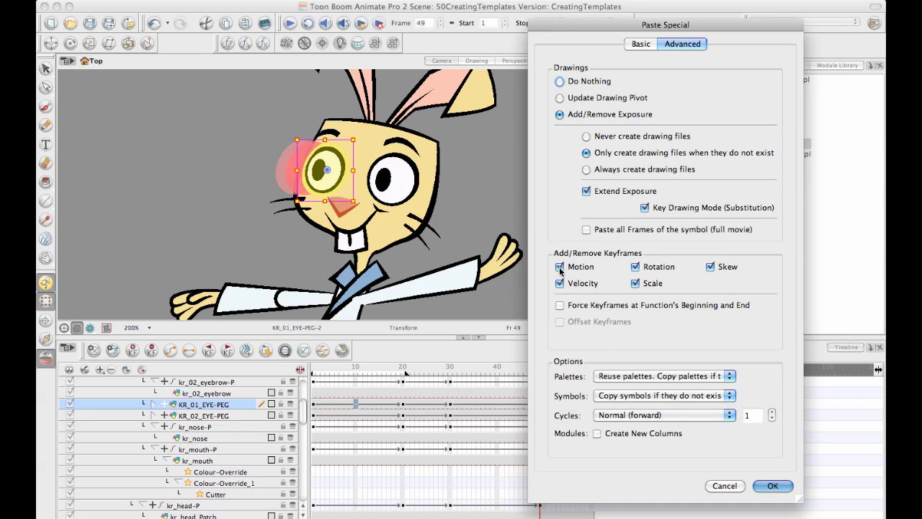
{"action": "left_click", "coordinate": [559, 283]}
{"action": "left_click", "coordinate": [635, 266]}
{"action": "left_click", "coordinate": [635, 283]}
{"action": "left_click", "coordinate": [710, 266]}
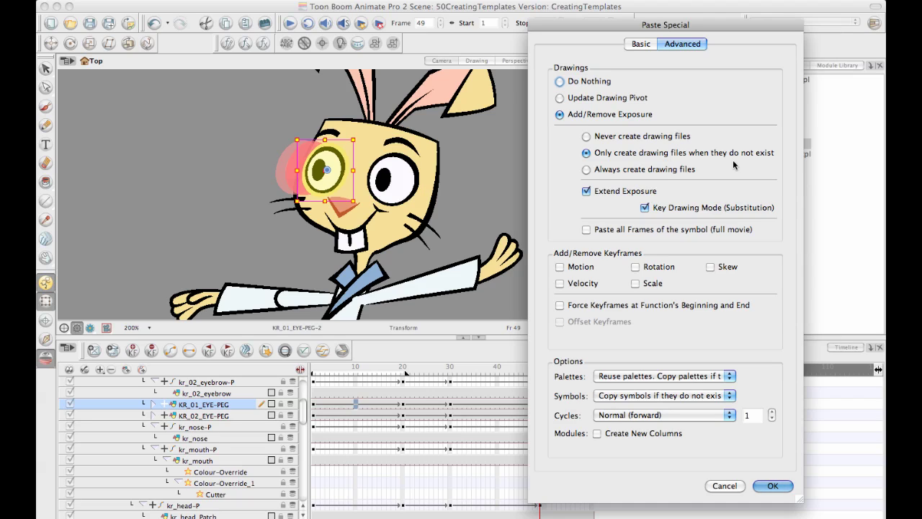
Choose 'Only create drawing files when they do not exist' over 'Always create drawing files'.
{"action": "left_click", "coordinate": [586, 170]}
{"action": "left_click", "coordinate": [587, 153]}
{"action": "left_click", "coordinate": [587, 170]}
{"action": "left_click", "coordinate": [585, 153]}
Confirm the paste, then drop KR_ACTION_Blink.tpl onto both eye pegs and confirm with Advanced options.
{"action": "left_click", "coordinate": [769, 485]}
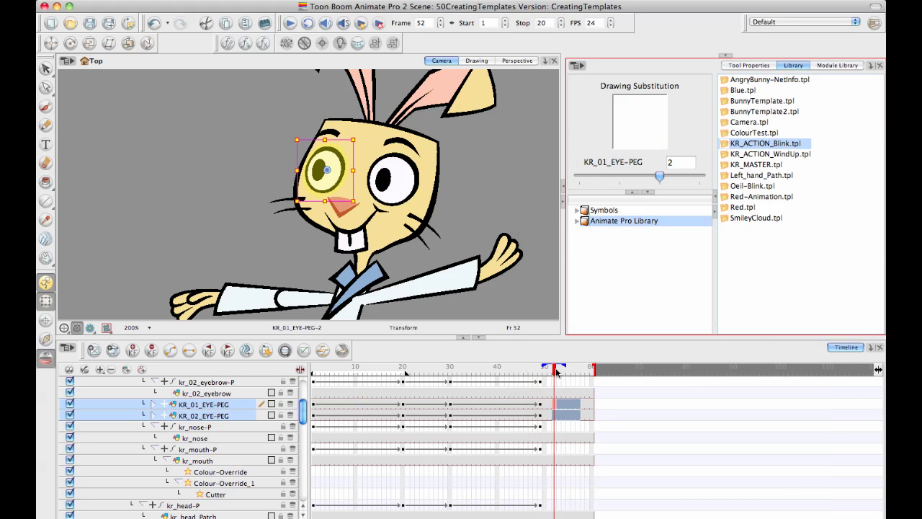
{"action": "left_click_drag", "start_coordinate": [558, 369], "coordinate": [281, 363]}
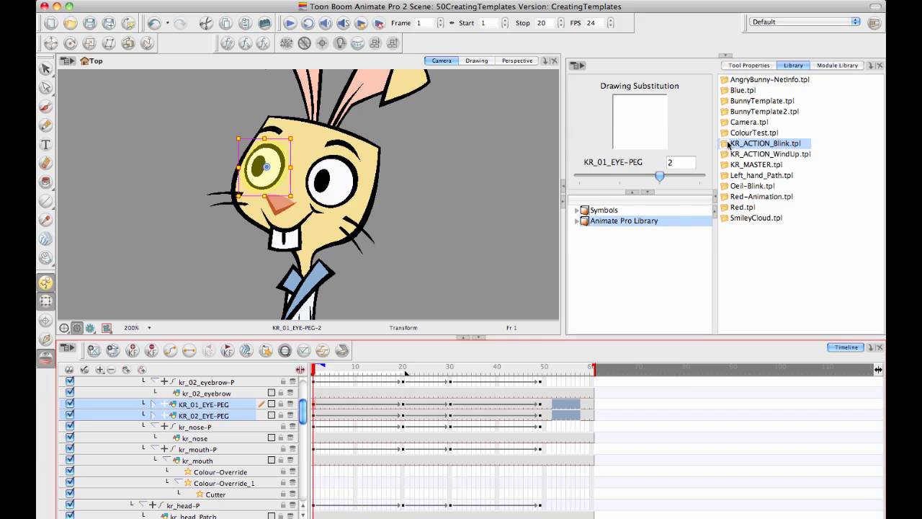
{"action": "left_click_drag", "start_coordinate": [729, 145], "coordinate": [525, 413]}
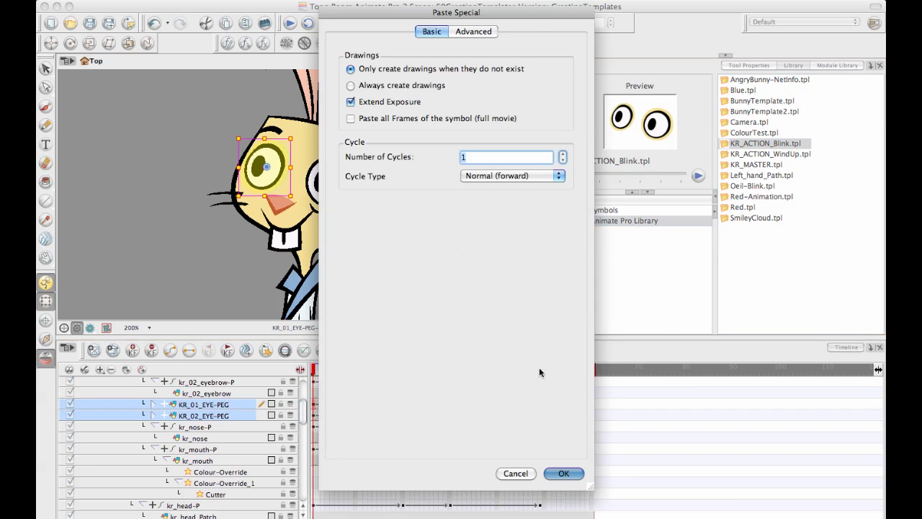
{"action": "left_click", "coordinate": [474, 32]}
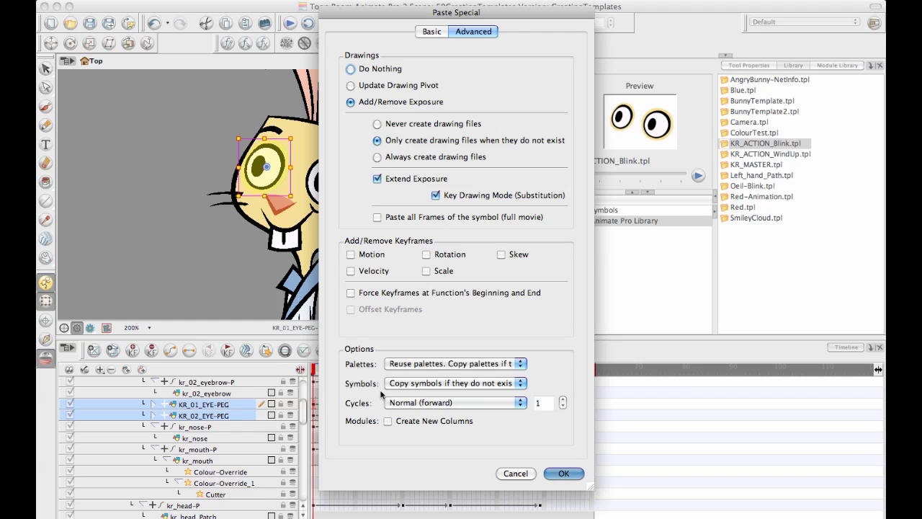
{"action": "left_click", "coordinate": [562, 473]}
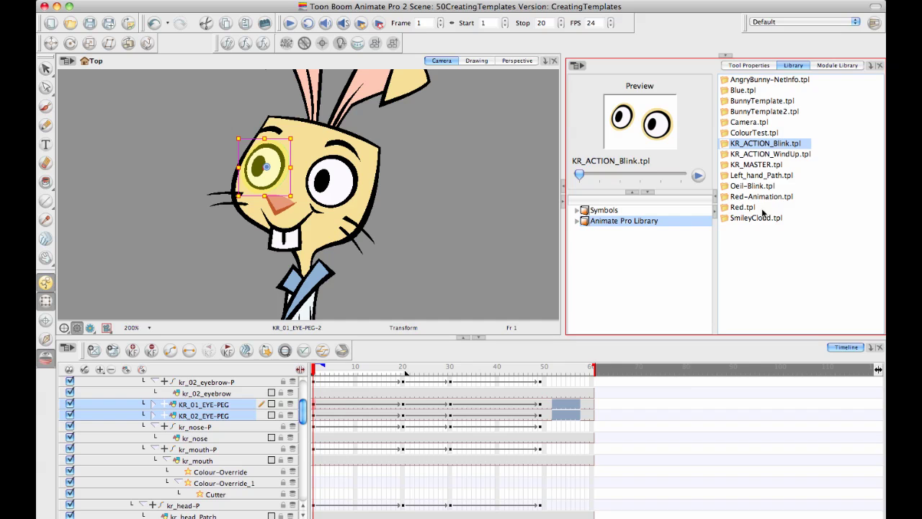
Open the bunny's kr_02_hand drawing in Drawing view and duplicate it at frame 5.
{"action": "left_click_drag", "start_coordinate": [304, 405], "coordinate": [305, 389]}
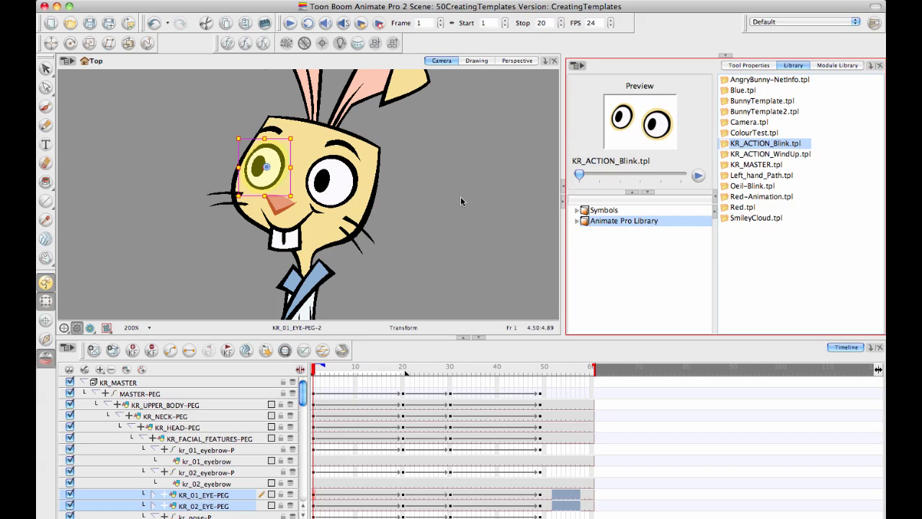
{"action": "scroll", "coordinate": [428, 178], "scroll_direction": "down", "scroll_amount": 10}
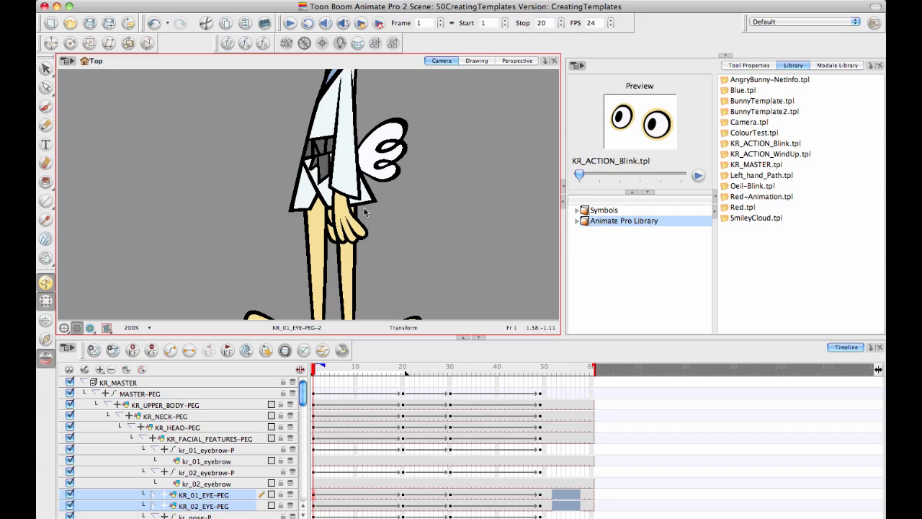
{"action": "left_click", "coordinate": [365, 213]}
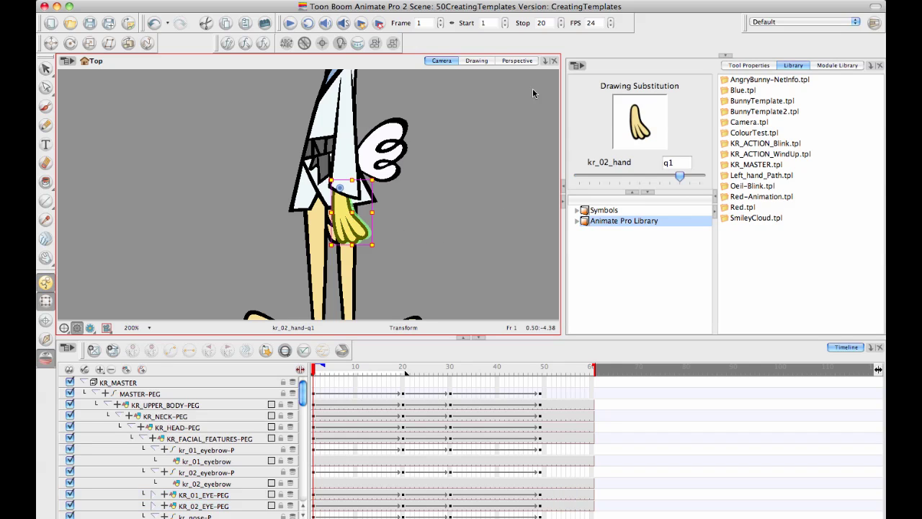
{"action": "left_click", "coordinate": [476, 61]}
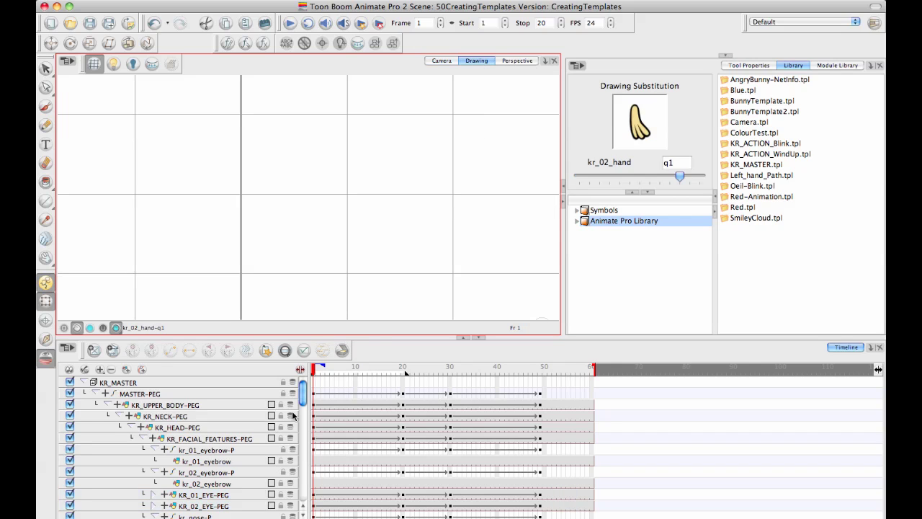
{"action": "left_click", "coordinate": [371, 336]}
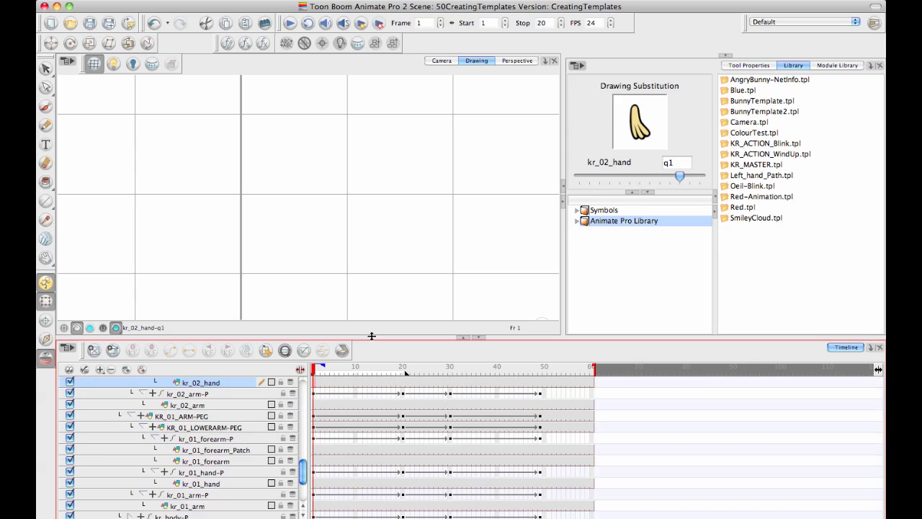
{"action": "left_click", "coordinate": [332, 375]}
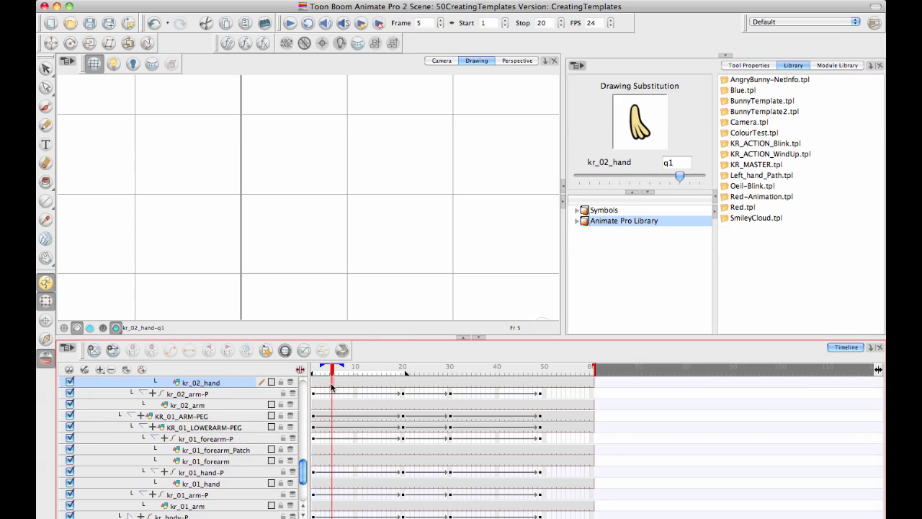
{"action": "left_click", "coordinate": [113, 351]}
{"action": "left_click", "coordinate": [273, 249]}
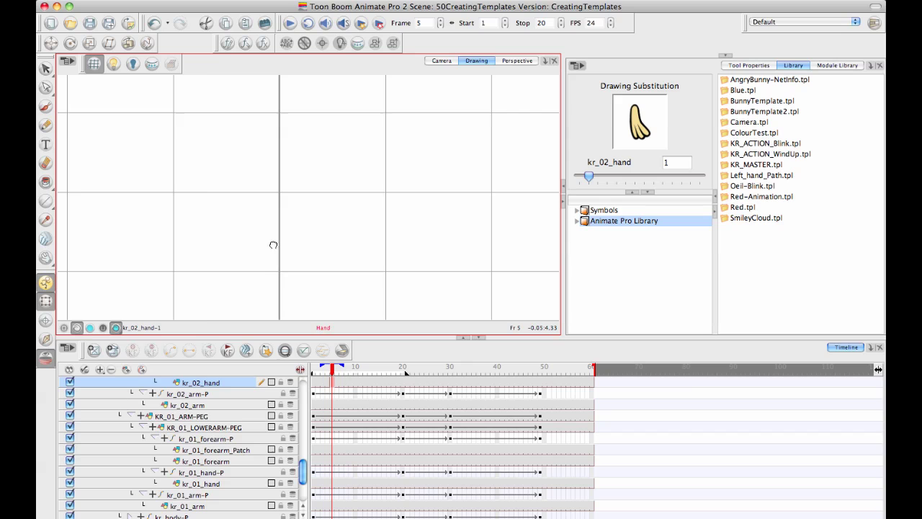
Draw an extra thumb on the hand's left side with the Brush and fill it beige.
{"action": "scroll", "coordinate": [282, 248], "scroll_direction": "down", "scroll_amount": 3}
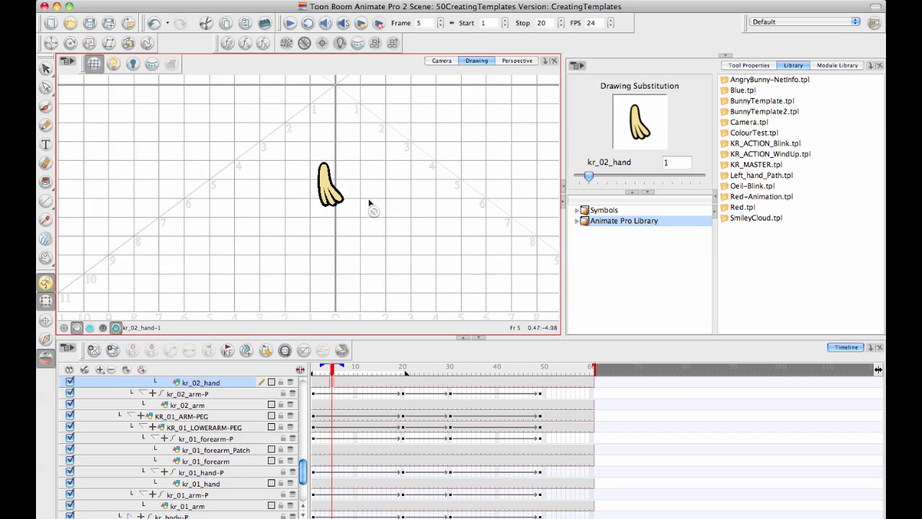
{"action": "scroll", "coordinate": [368, 199], "scroll_direction": "up", "scroll_amount": 4}
{"action": "scroll", "coordinate": [383, 215], "scroll_direction": "up", "scroll_amount": 2}
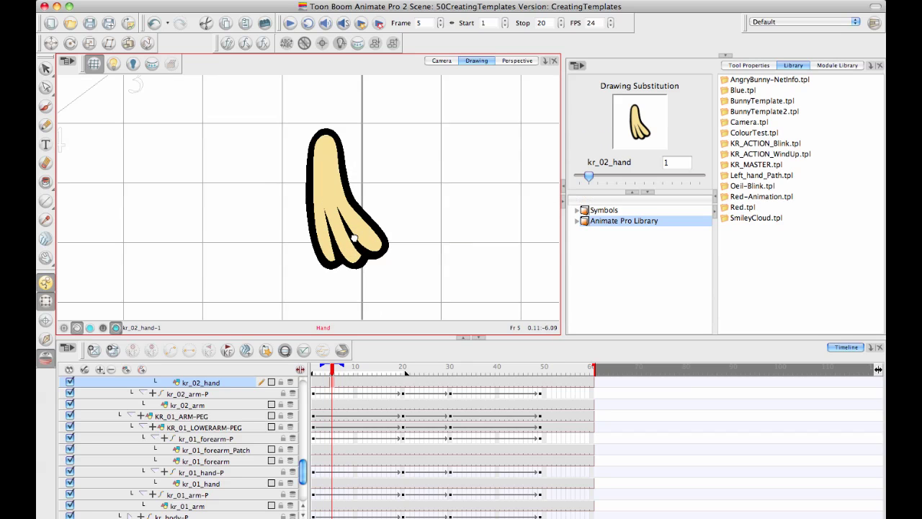
{"action": "left_click", "coordinate": [46, 106]}
{"action": "key", "text": "o"}
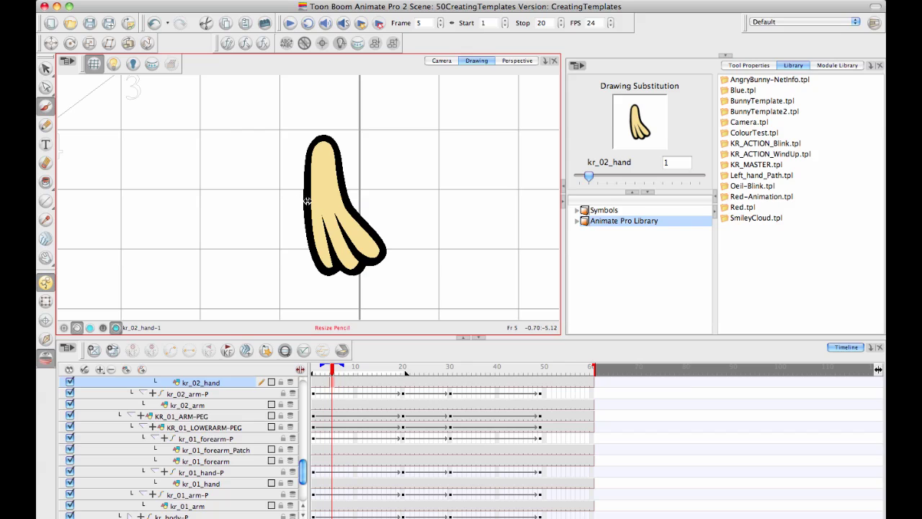
{"action": "mouse_move", "coordinate": [303, 200]}
{"action": "left_mouse_down"}
{"action": "mouse_move", "coordinate": [282, 192]}
{"action": "mouse_move", "coordinate": [285, 215]}
{"action": "mouse_move", "coordinate": [303, 226]}
{"action": "left_mouse_up"}
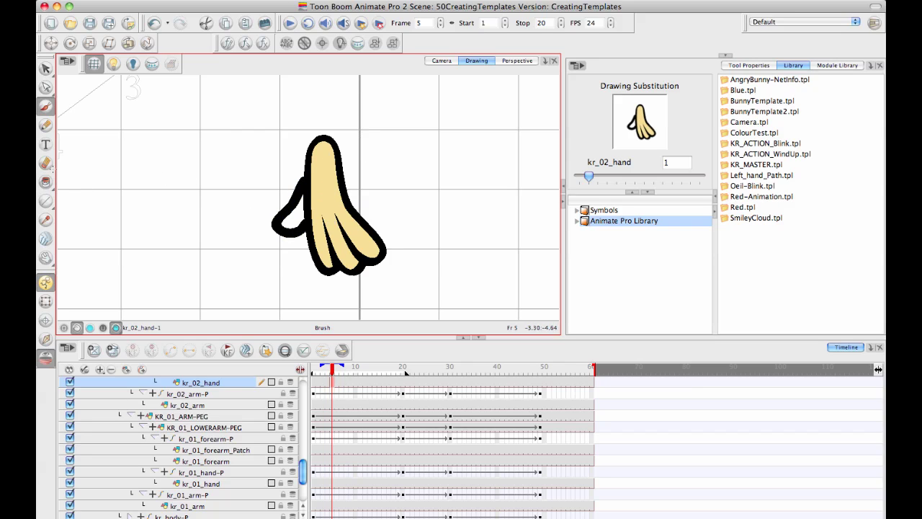
{"action": "left_click", "coordinate": [46, 181]}
{"action": "left_click", "coordinate": [283, 220]}
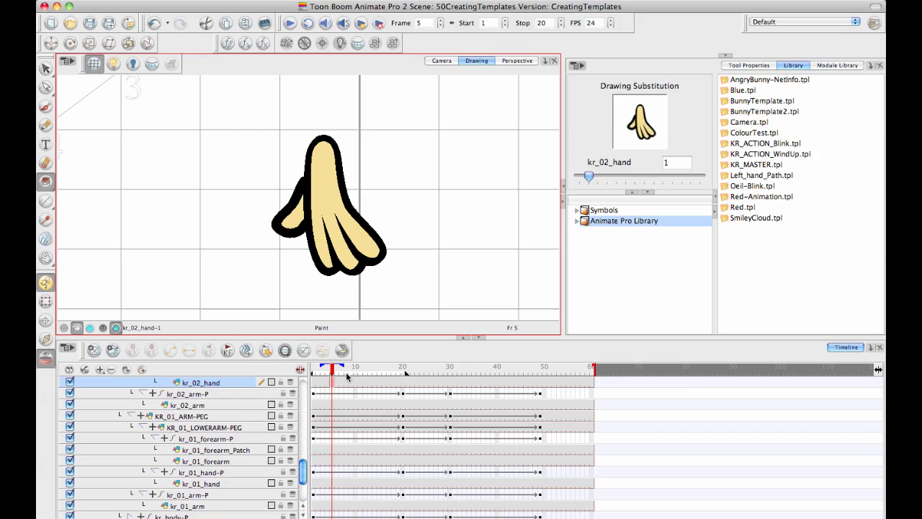
{"action": "left_click_drag", "start_coordinate": [333, 371], "coordinate": [334, 372]}
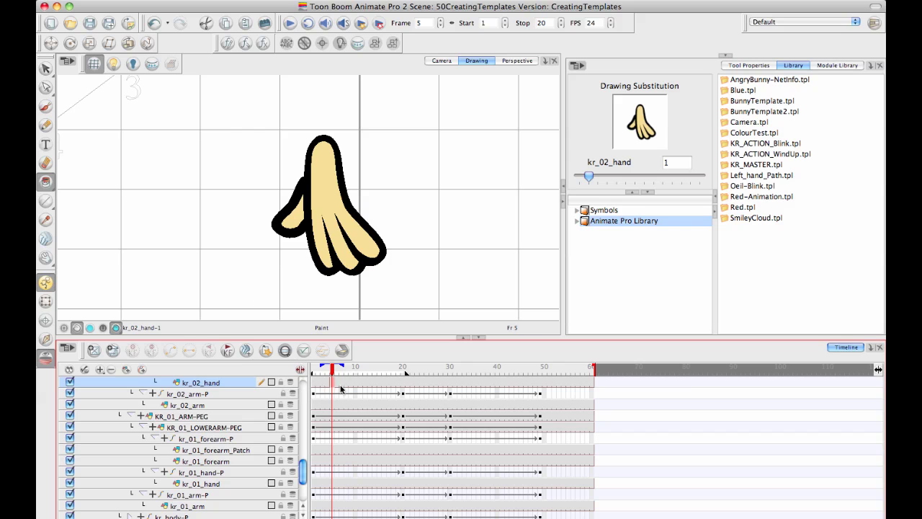
{"action": "scroll", "coordinate": [332, 384], "scroll_direction": "up", "scroll_amount": 3}
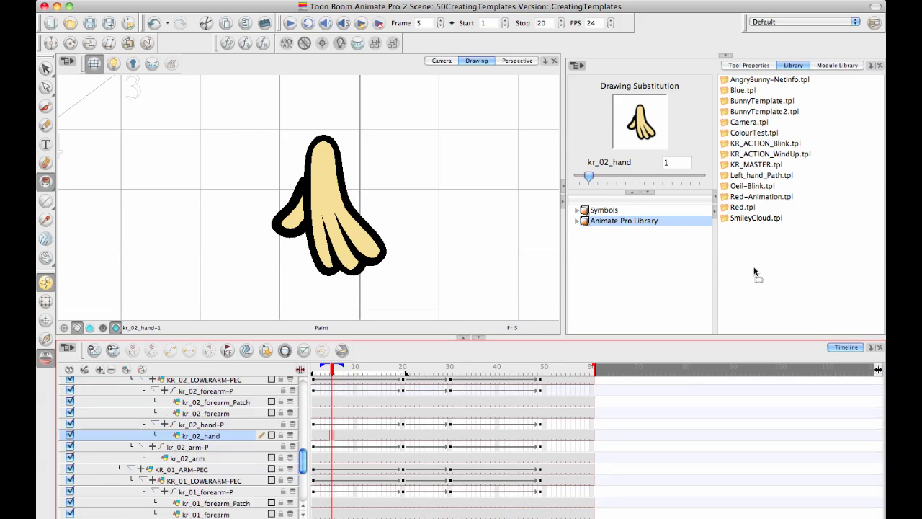
Save the kr_02_hand layer to the Library and rename the template KR_02_hand.tpl.
{"action": "left_click_drag", "start_coordinate": [745, 264], "coordinate": [745, 264]}
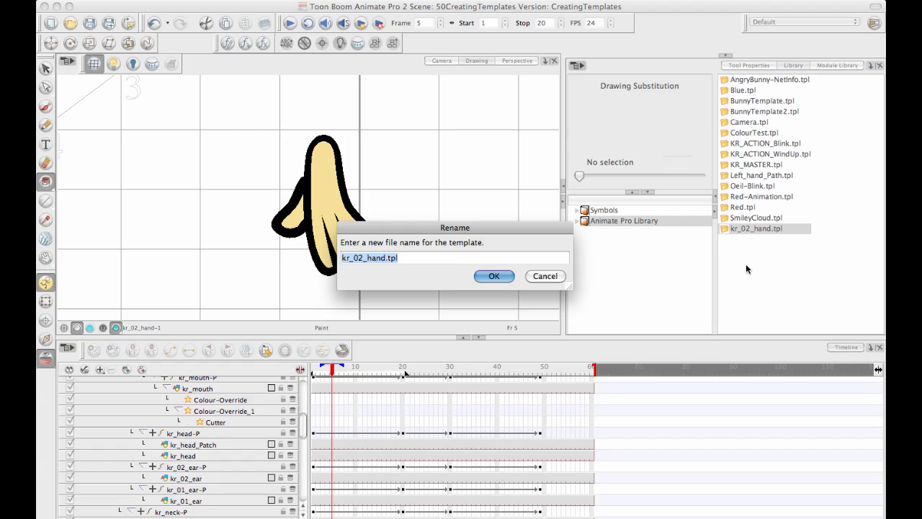
{"action": "key", "text": "Right"}
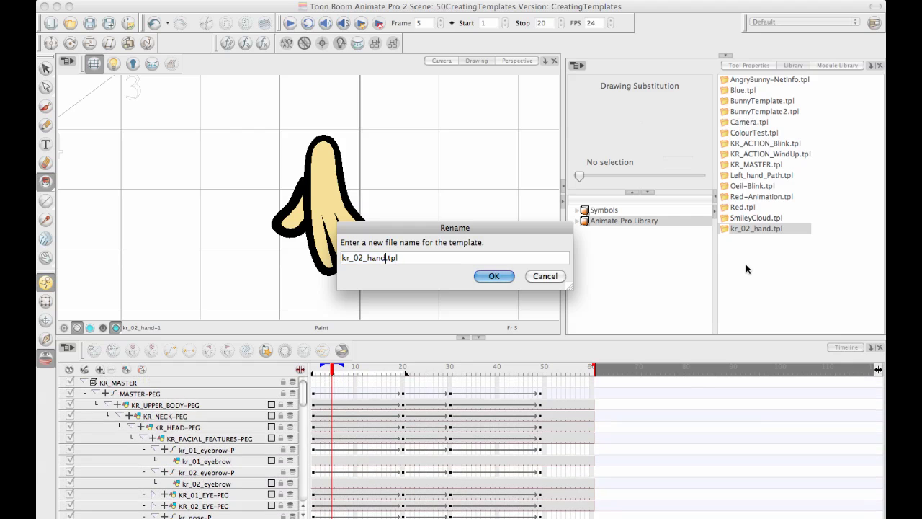
{"action": "key", "text": "Left"}
{"action": "key", "text": "Left"}
{"action": "key", "text": "Left"}
{"action": "key", "text": "Left"}
{"action": "key", "text": "Left"}
{"action": "key", "text": "Left"}
{"action": "key", "text": "Left"}
{"action": "key", "text": "Left"}
{"action": "key", "text": "Left"}
{"action": "key", "text": "Left"}
{"action": "key", "text": "Left"}
{"action": "key", "text": "Left"}
{"action": "key", "text": "BackSpace"}
{"action": "key", "text": "BackSpace"}
{"action": "type", "text": "KR"}
{"action": "key", "text": "Return"}
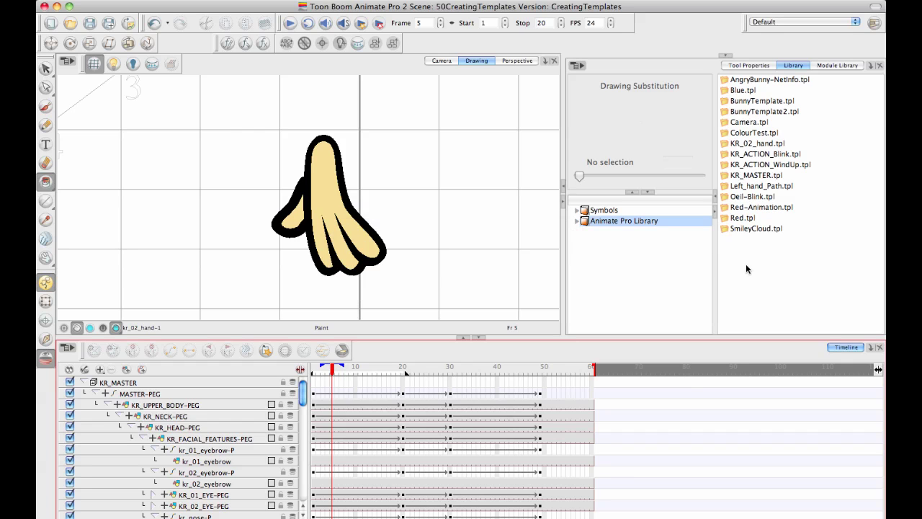